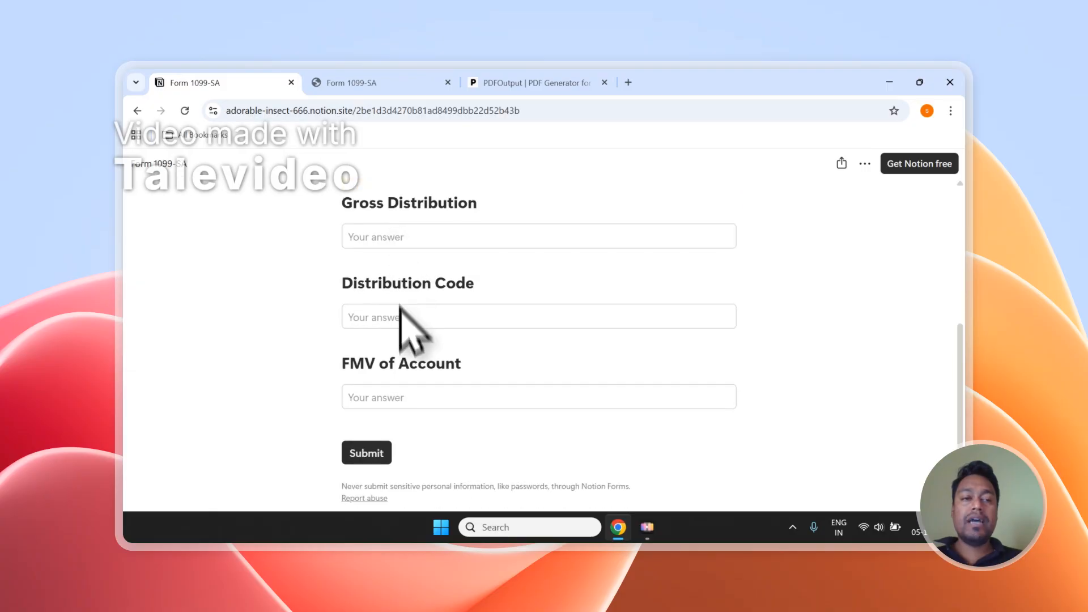
Step: Show the Form 1099-SA responses in Notion, selecting both entries and clearing the selection again
click(352, 82)
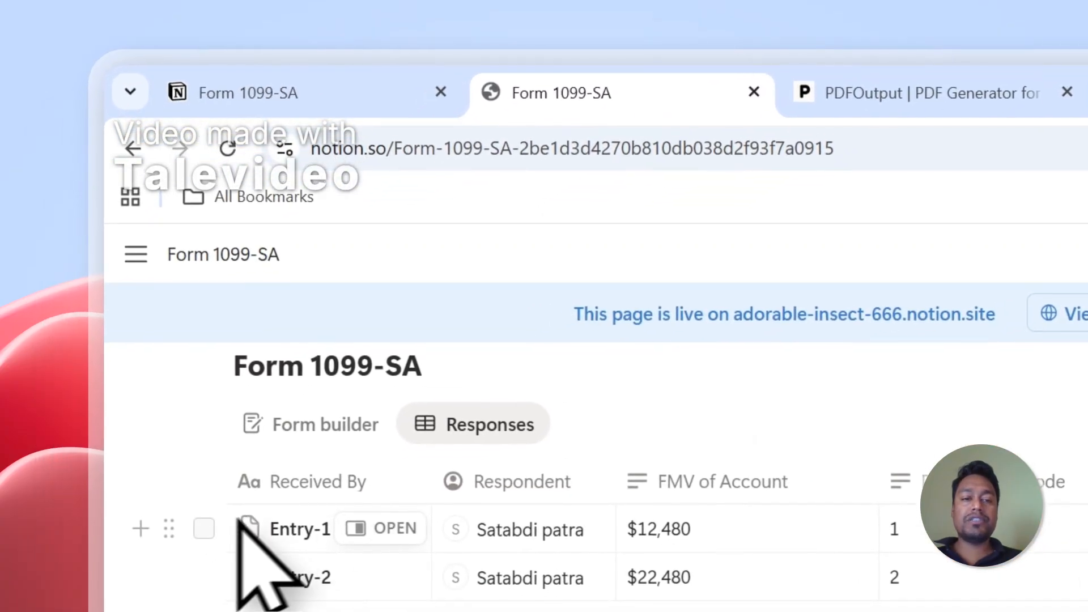
click(204, 528)
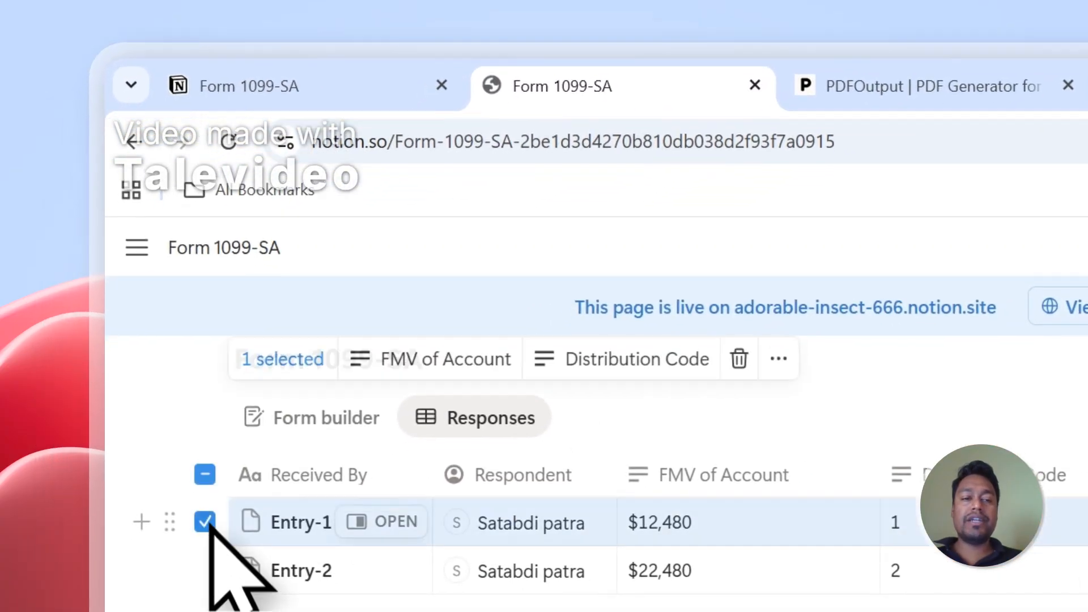
click(204, 577)
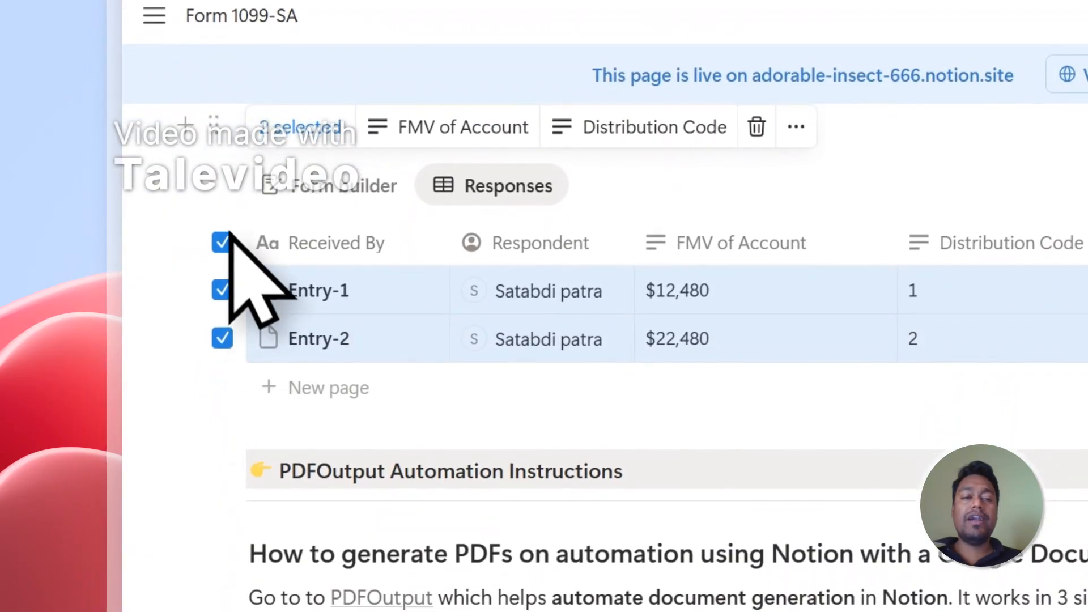
click(229, 240)
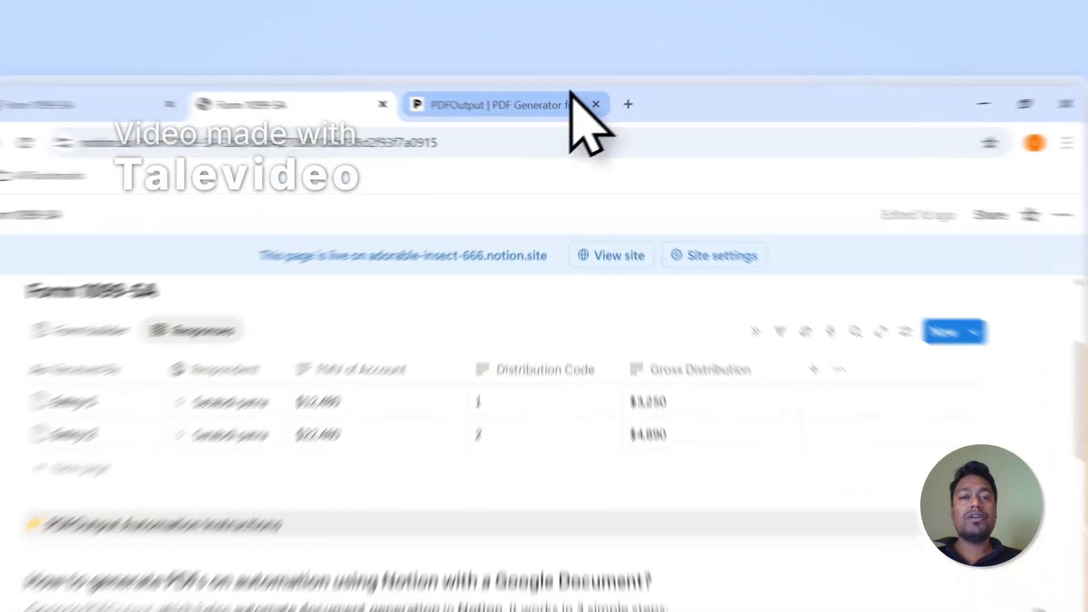
Step: View the PDFOutput home page, then return to the Form 1099-SA responses and select Entry-1 and Entry-2
click(533, 83)
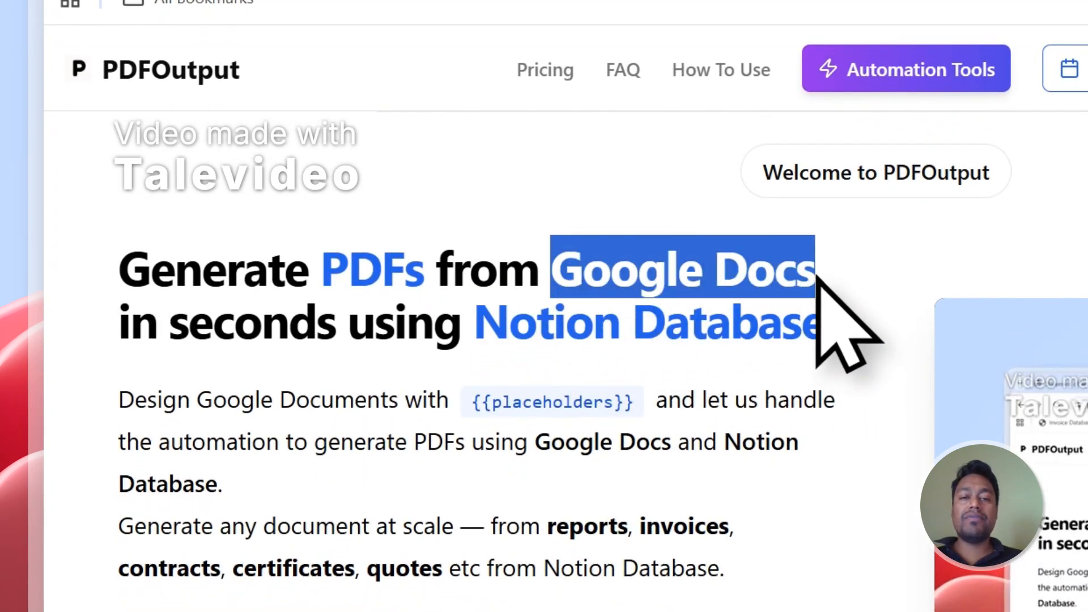
click(481, 102)
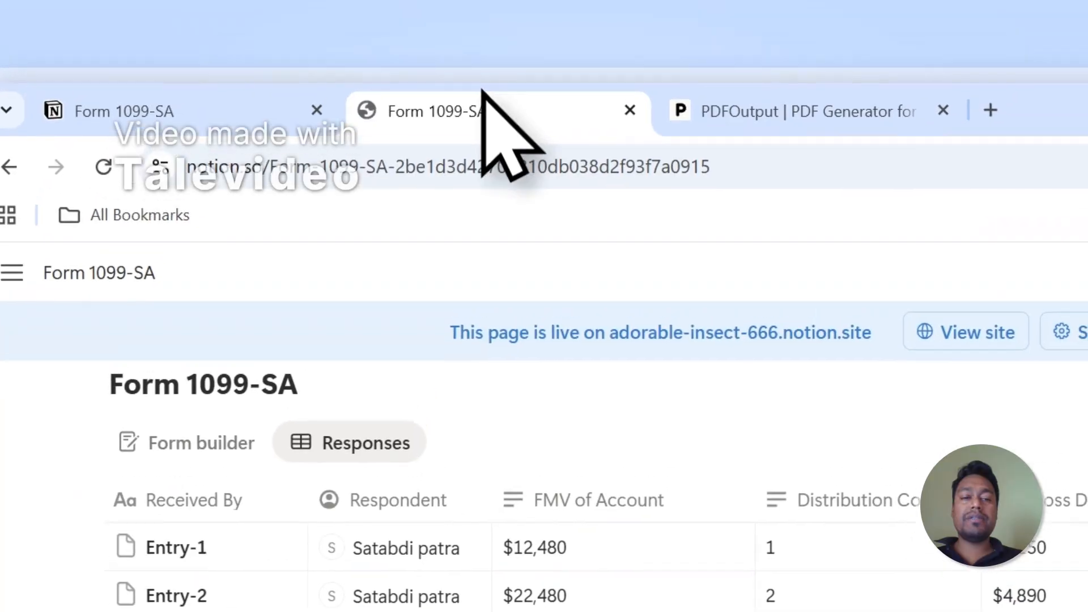
click(198, 362)
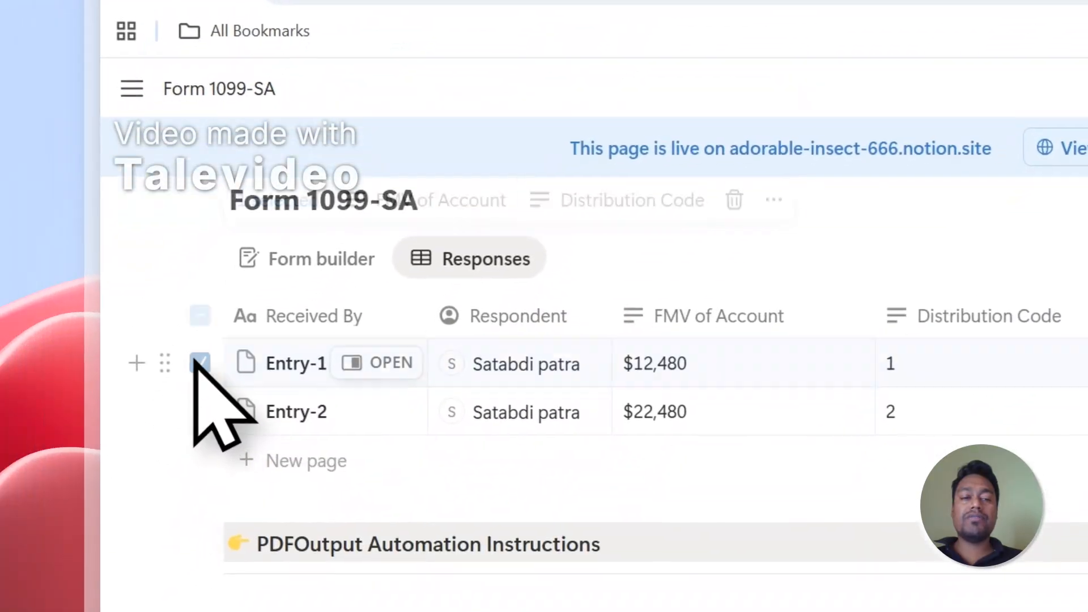
click(202, 413)
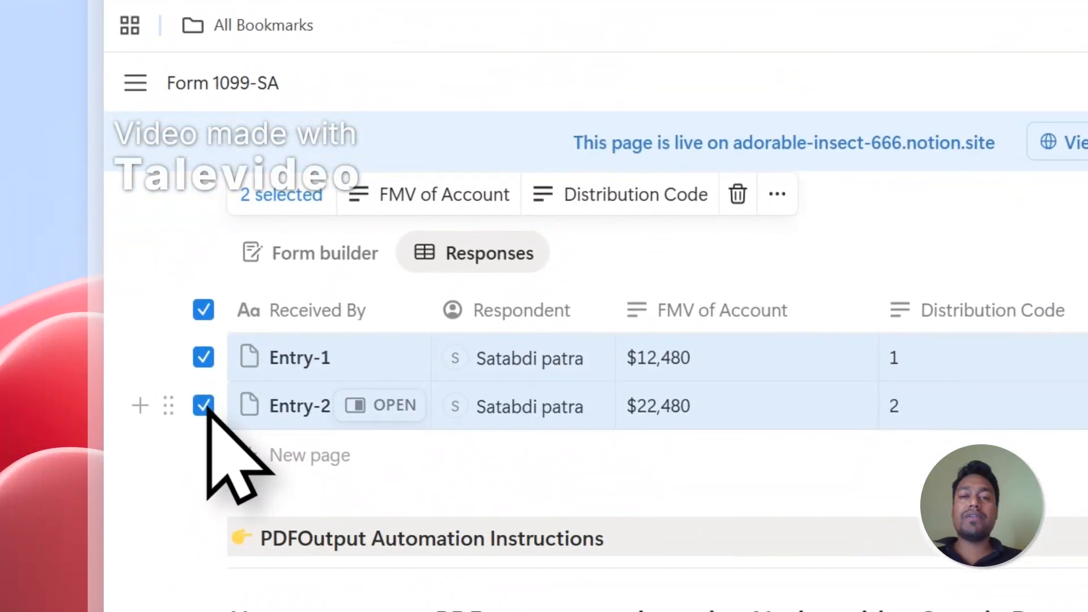
Step: Switch to the PDFOutput site, start creating PDFs and sign in with a Google account
click(941, 102)
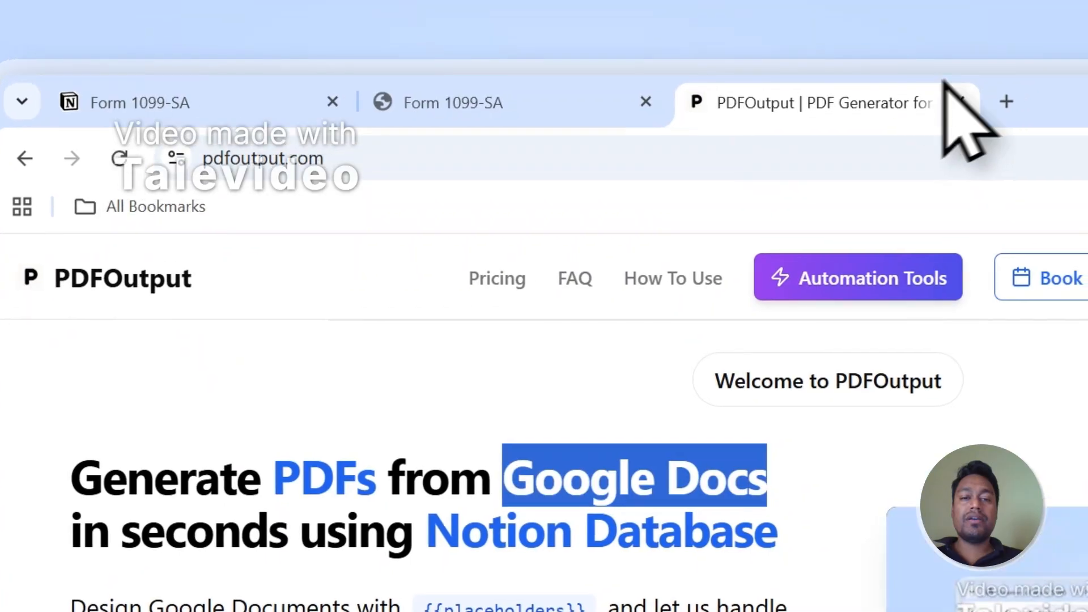
scroll(547, 511, down, 5)
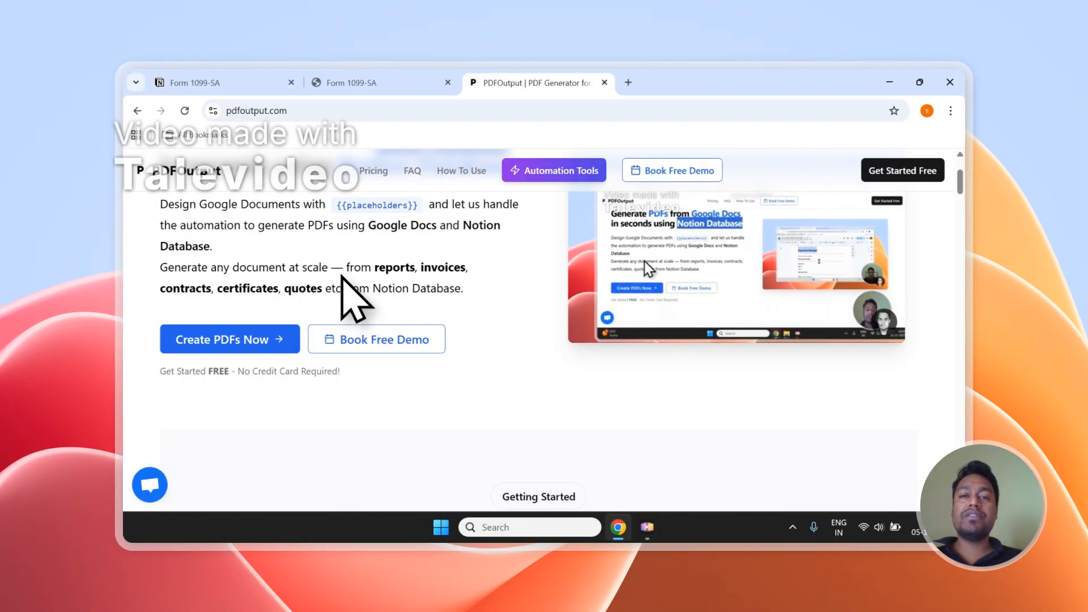
scroll(346, 284, up, 1)
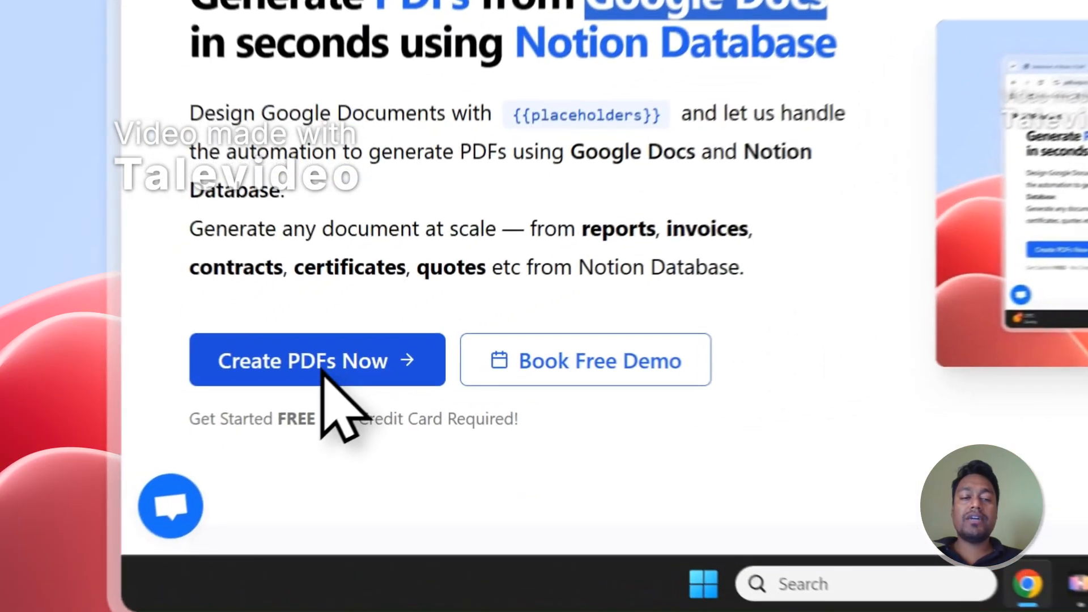
click(231, 397)
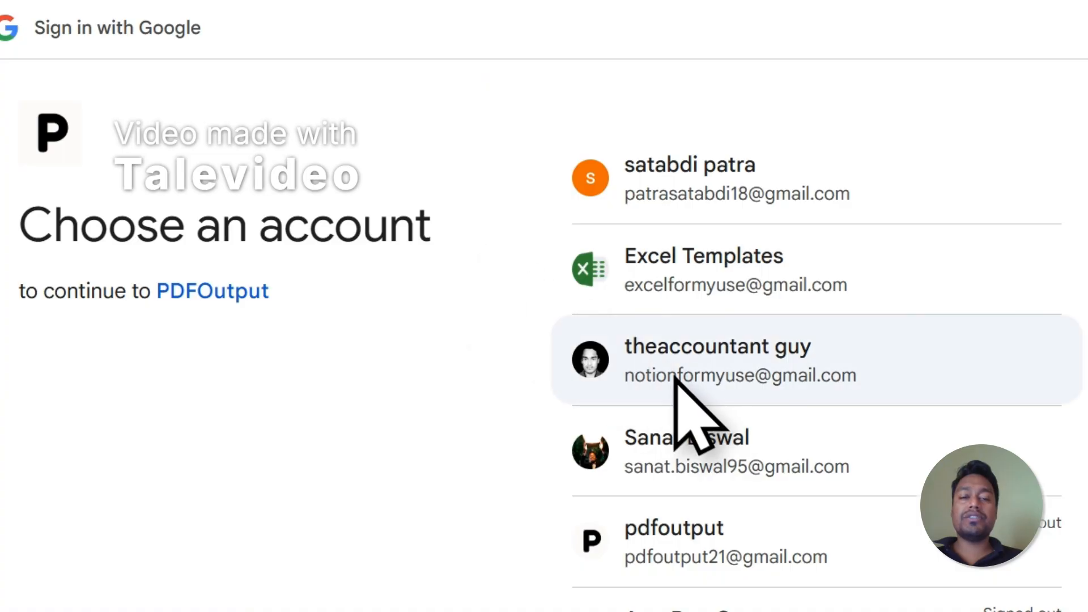
click(678, 379)
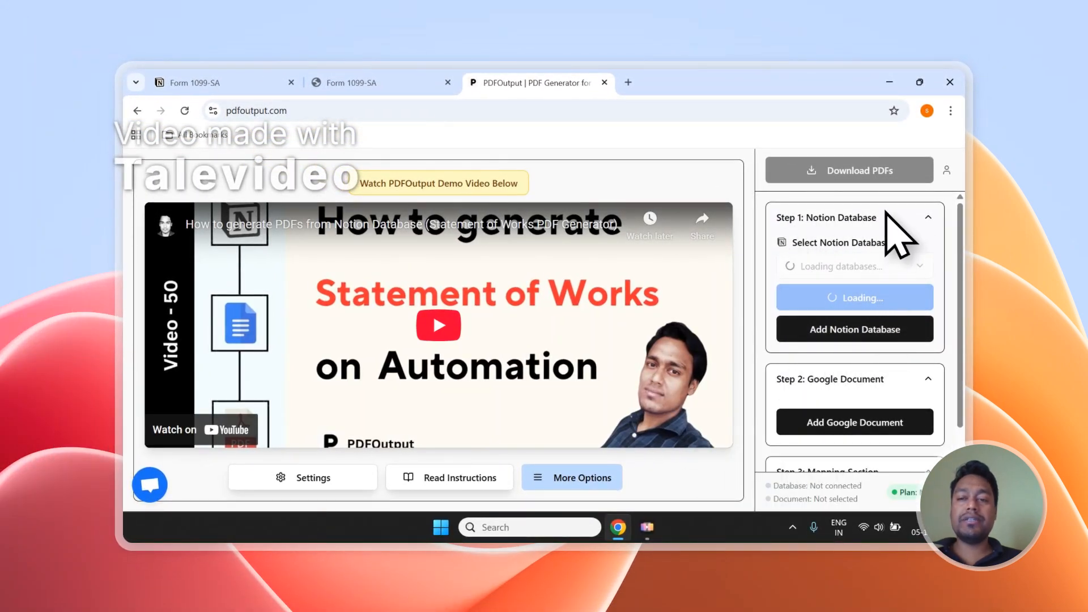
Step: Review the Notion database, Google document and mapping sections, and start adding a Notion database
scroll(885, 221, down, 1)
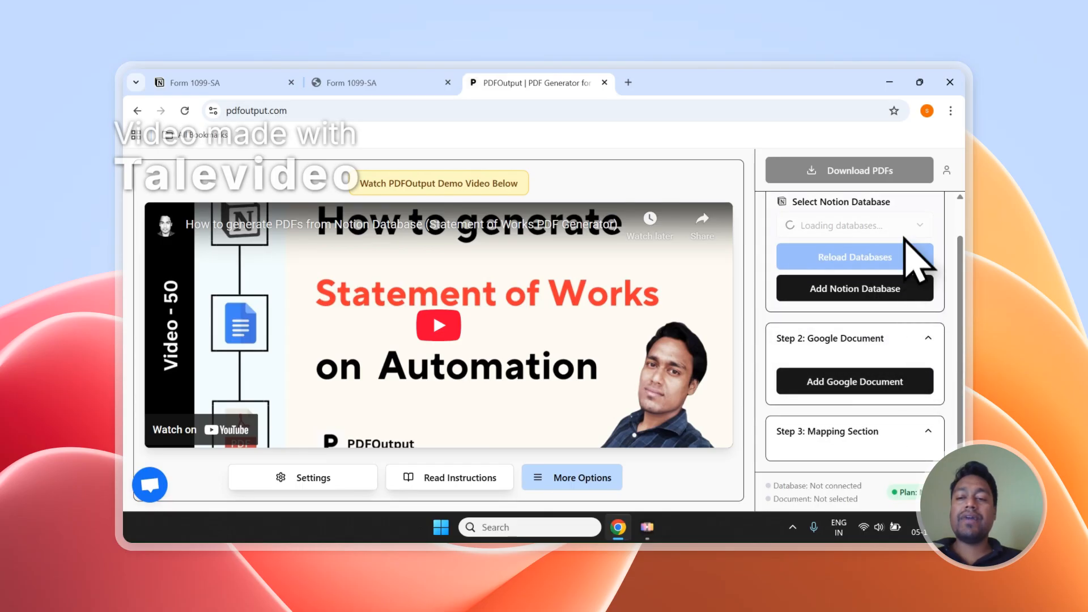
scroll(913, 283, down, 5)
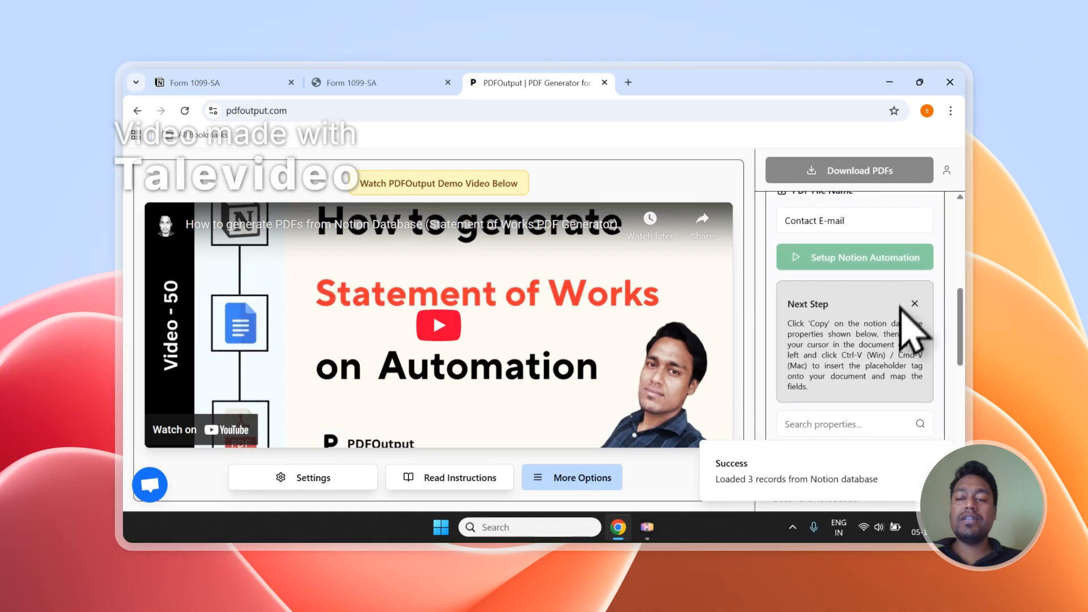
scroll(912, 357, down, 3)
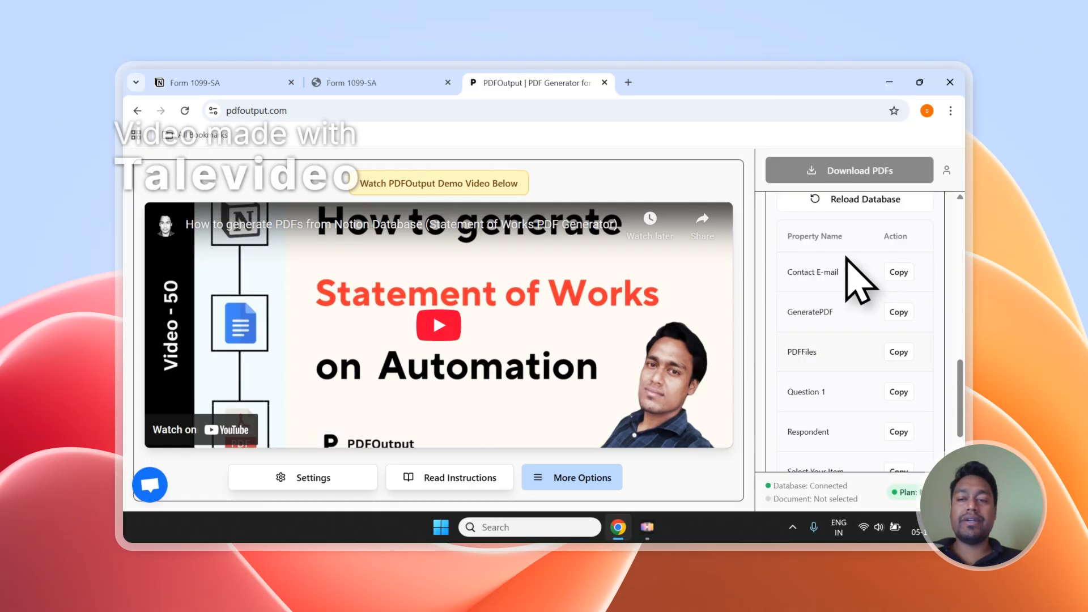
scroll(846, 257, up, 8)
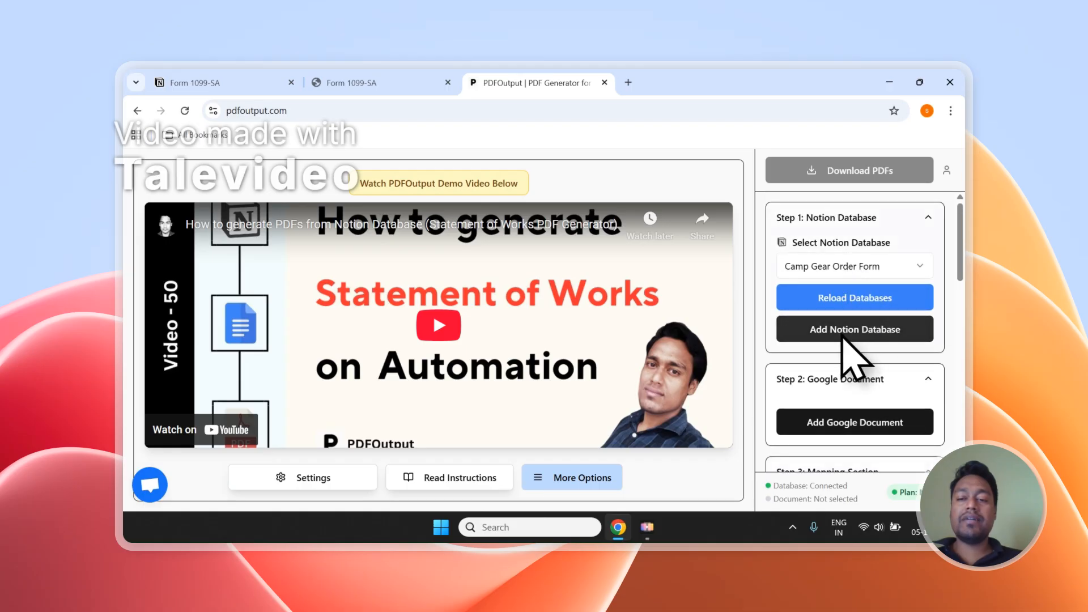
click(828, 334)
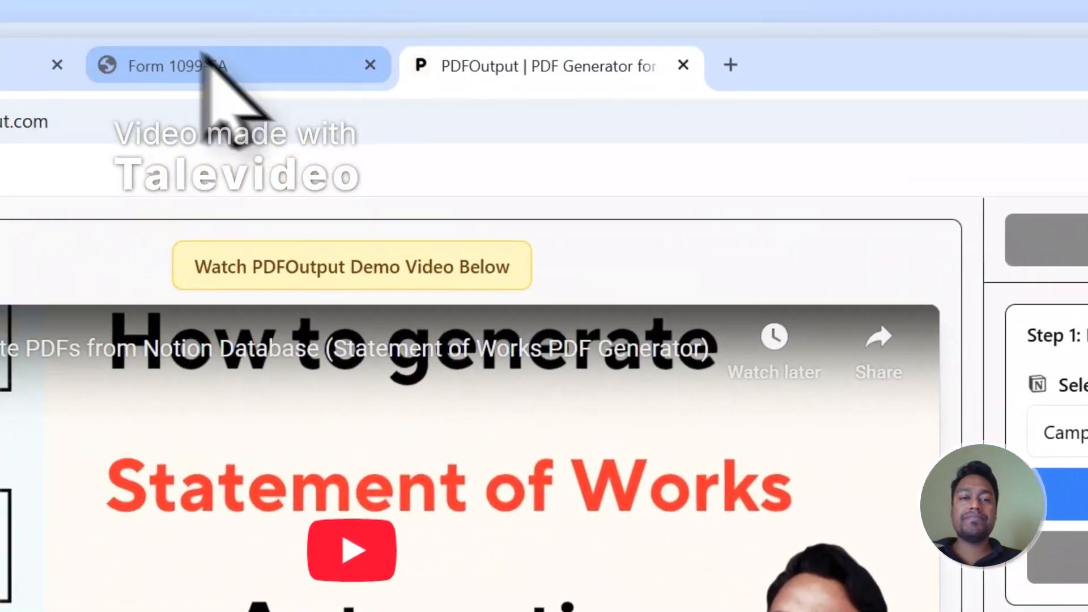
Step: Return to the Form 1099-SA page in Notion, dismiss the split view tip and copy the page title
click(343, 82)
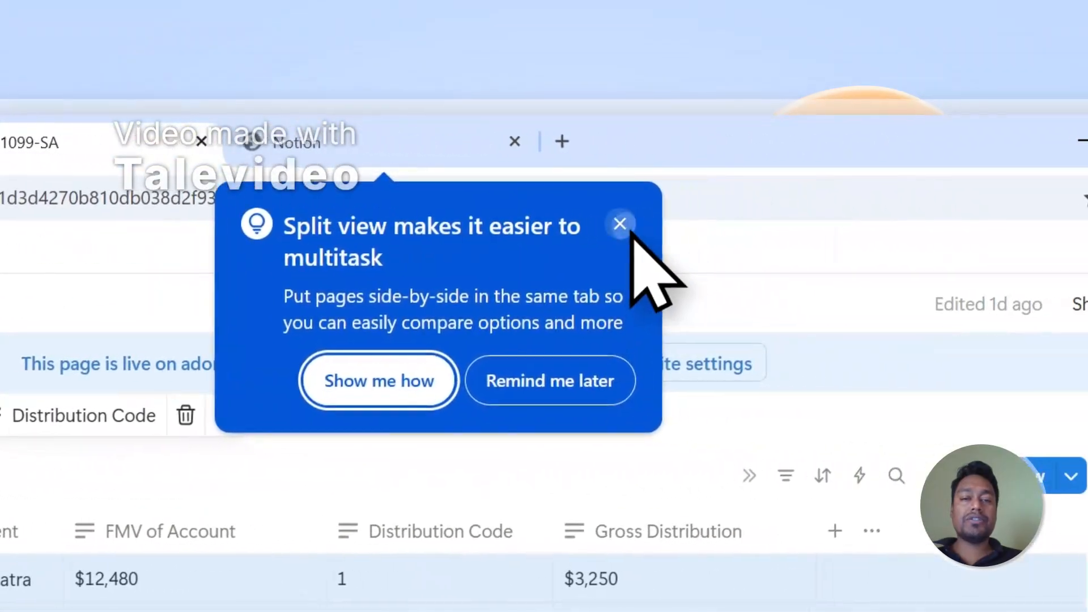
click(974, 226)
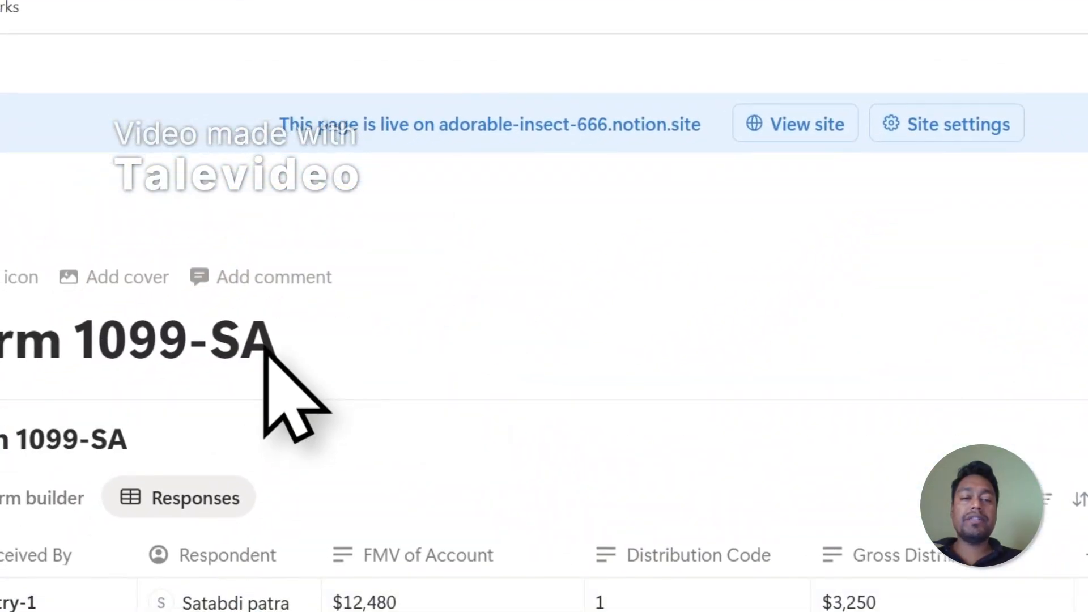
drag(282, 343, 214, 326)
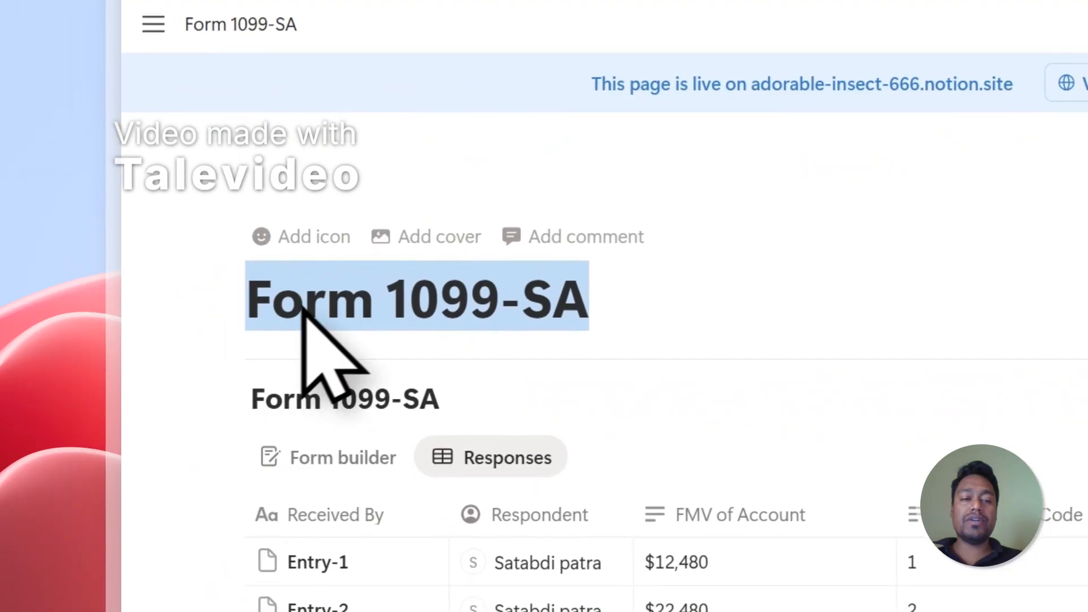
right_click(336, 311)
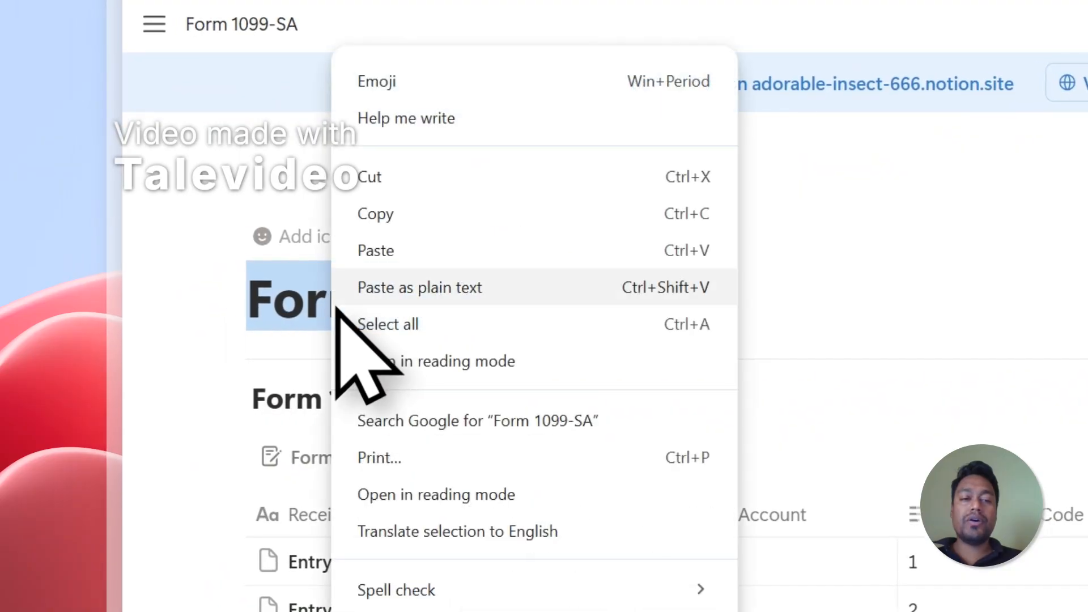
click(374, 216)
Step: Continue the PDFOutput authorization to page selection and search the pages for Form 1099-SA using the copied title
click(787, 89)
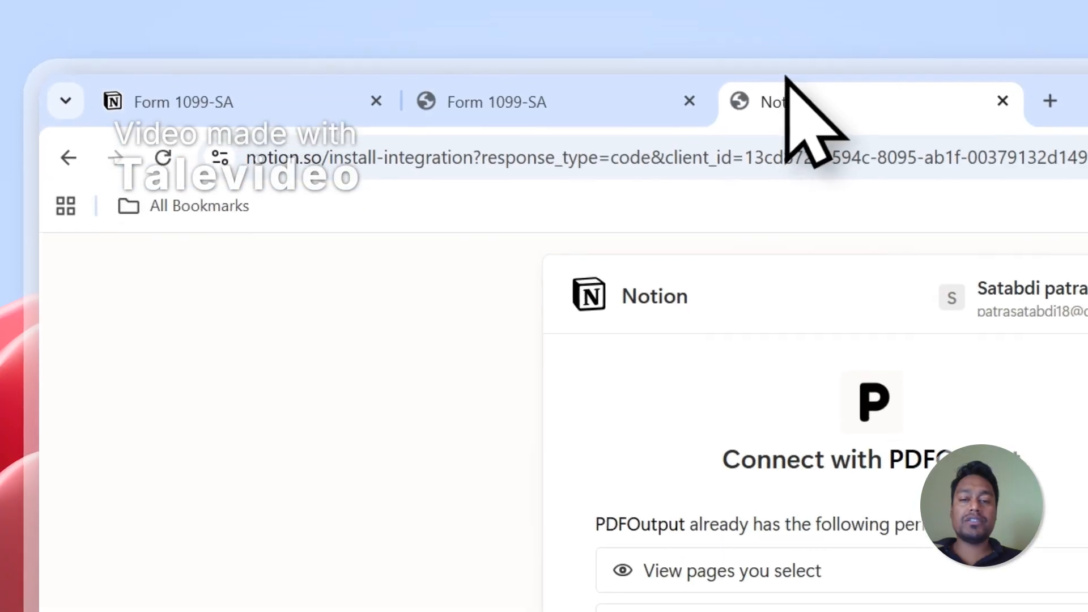
click(503, 468)
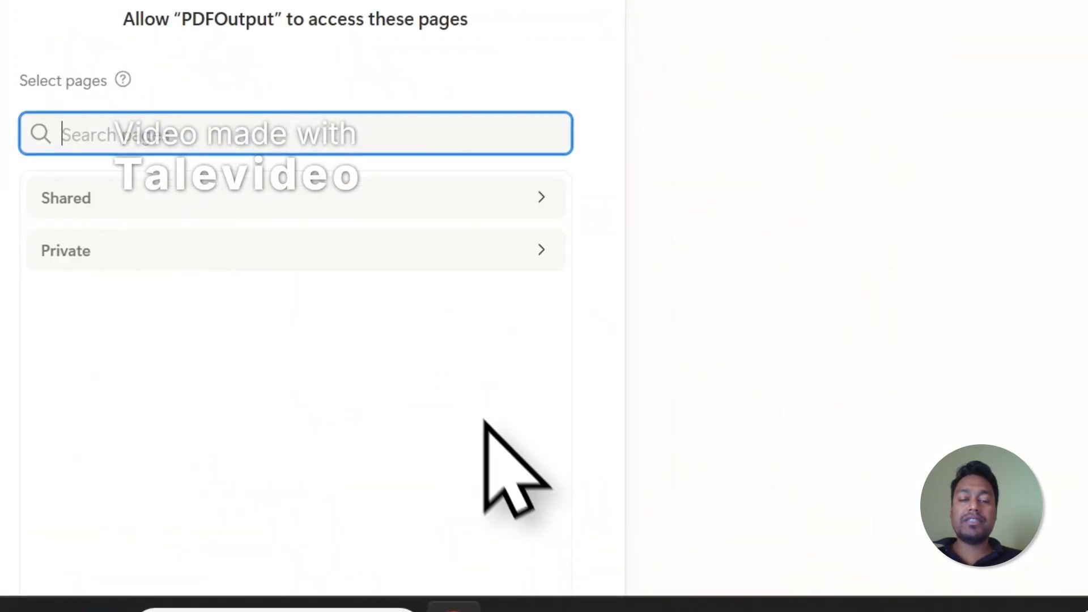
right_click(309, 218)
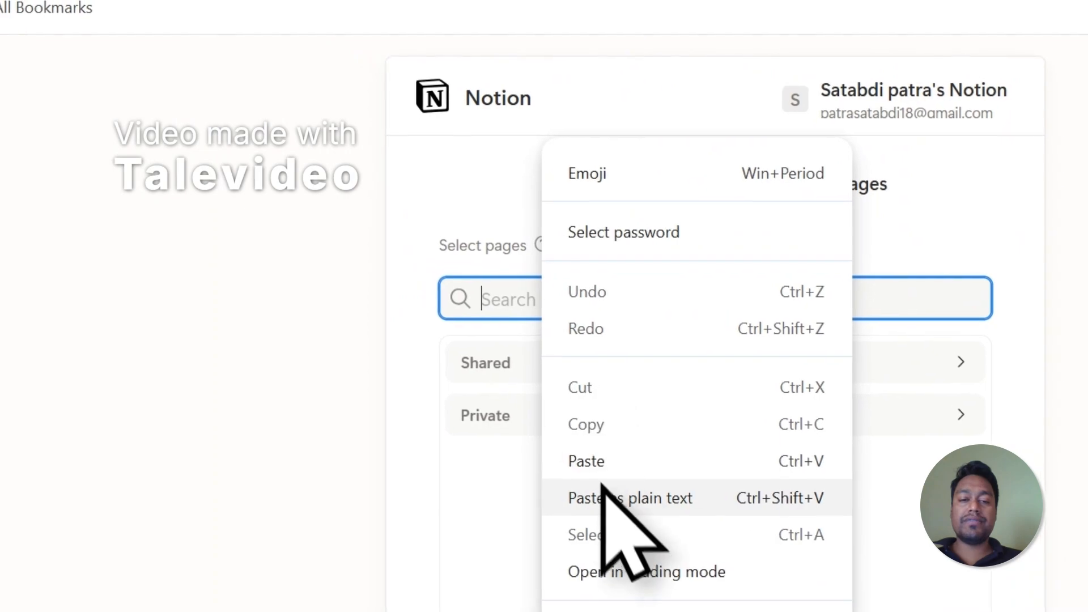
click(363, 400)
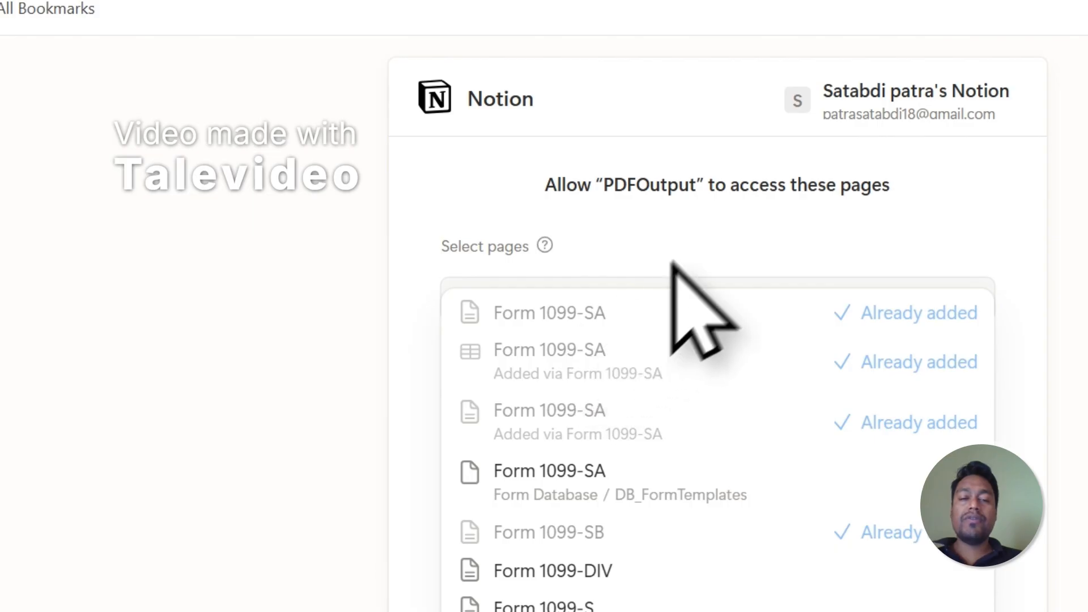
click(694, 230)
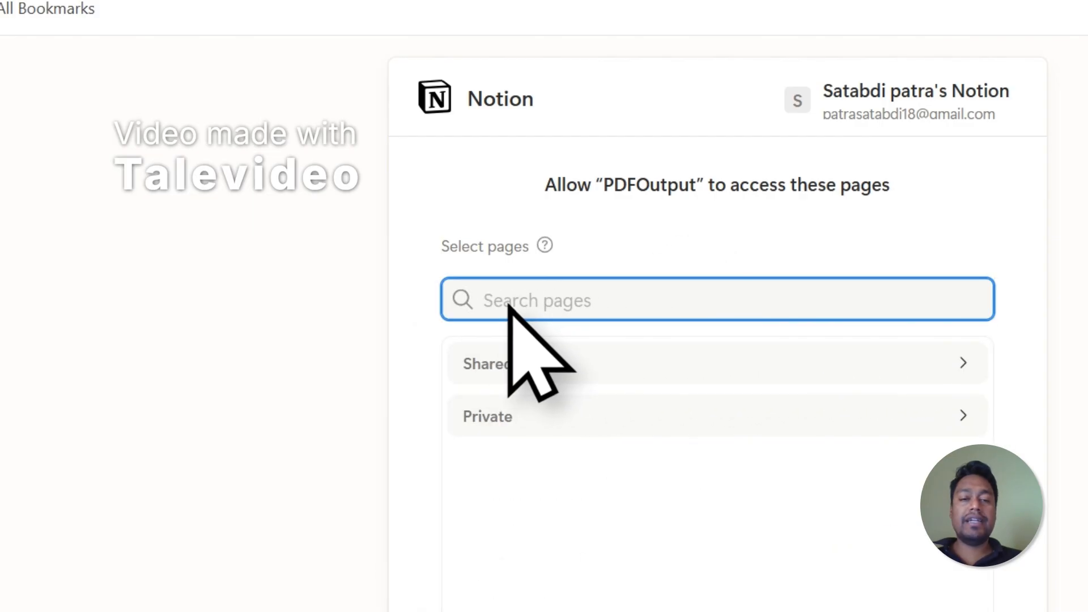
Step: Expand the private pages and look through the top-level pages that can be shared with PDFOutput
click(533, 419)
scroll(567, 397, down, 5)
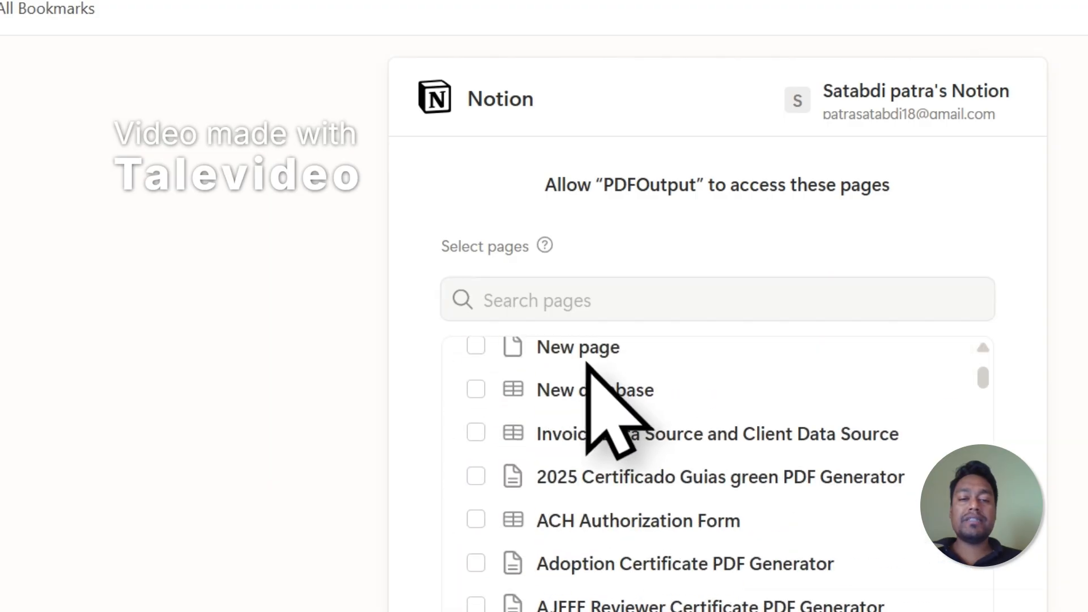
scroll(485, 379, up, 1)
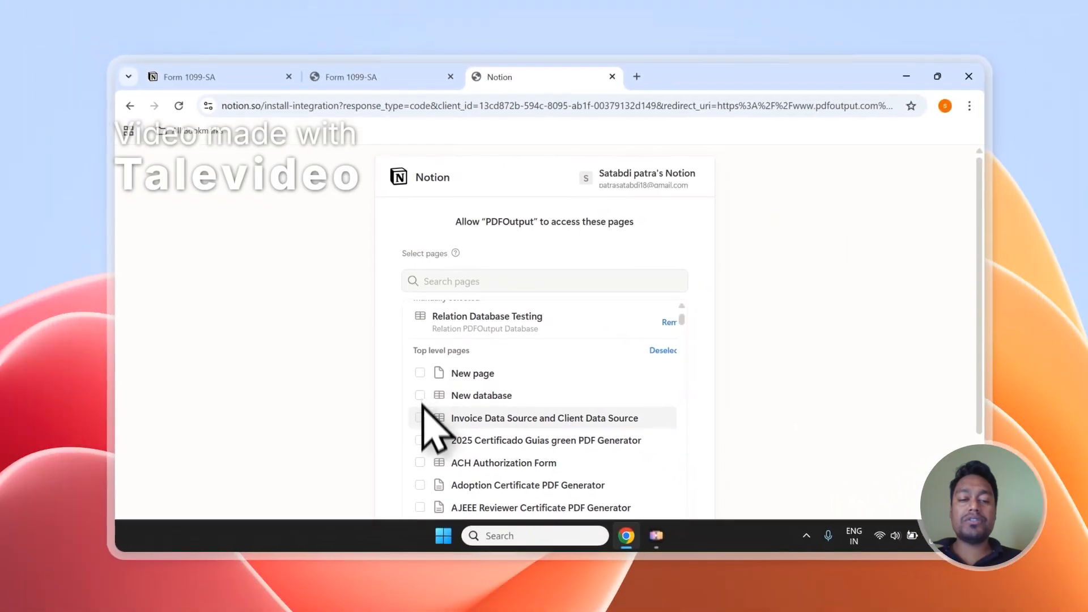
scroll(478, 550, down, 1)
scroll(421, 415, down, 2)
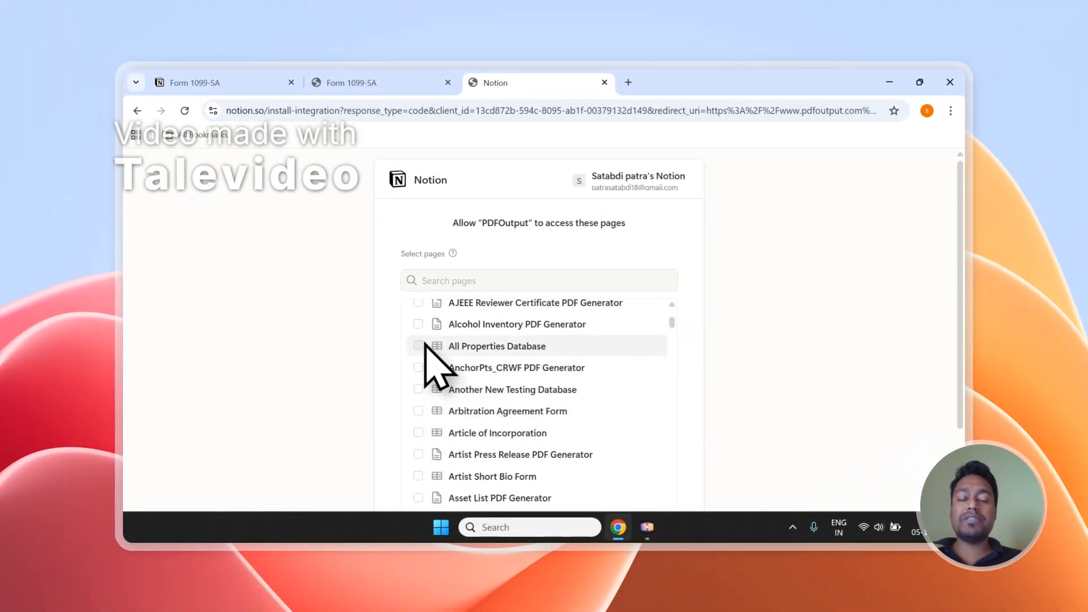
scroll(430, 357, up, 10)
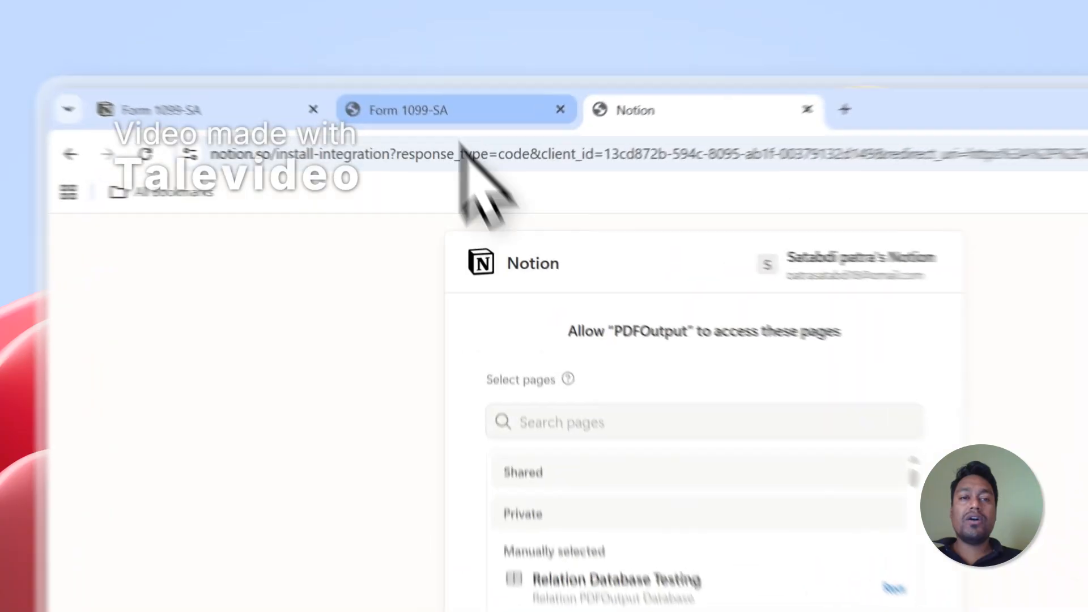
Step: Go back to the Form 1099-SA page in Notion and highlight its title
click(413, 112)
click(437, 301)
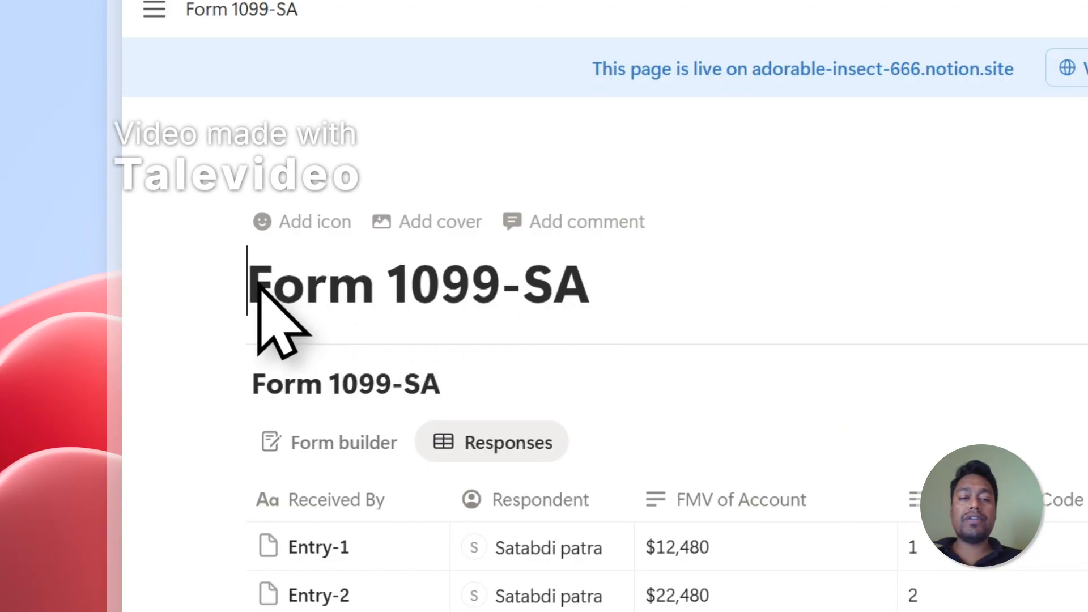
drag(257, 286, 497, 292)
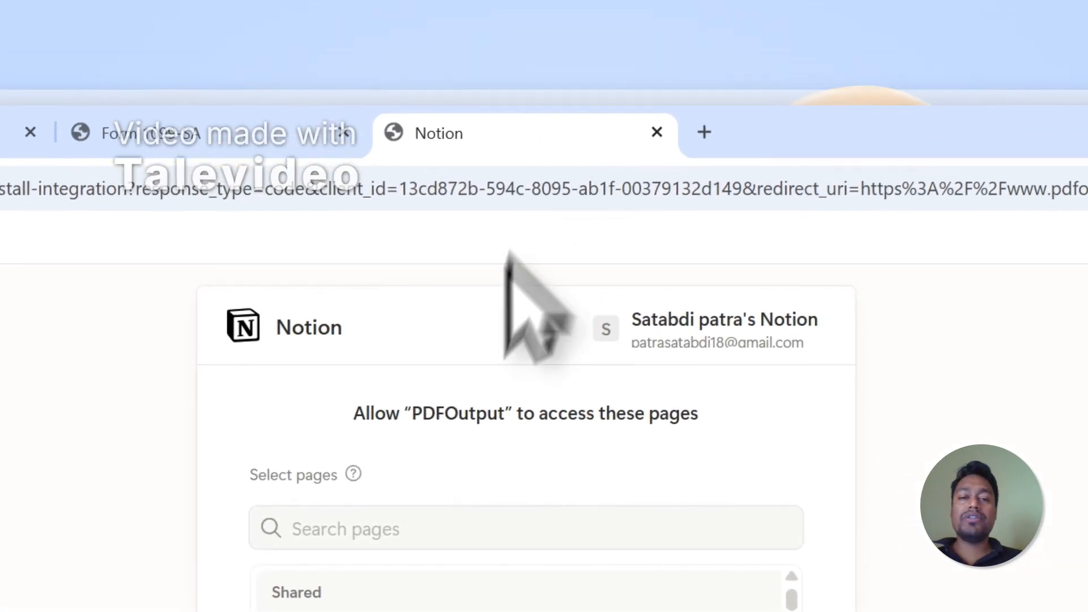
Step: Return to the page selection for sharing Form 1099-SA and allow PDFOutput access to the selected Notion pages
click(420, 483)
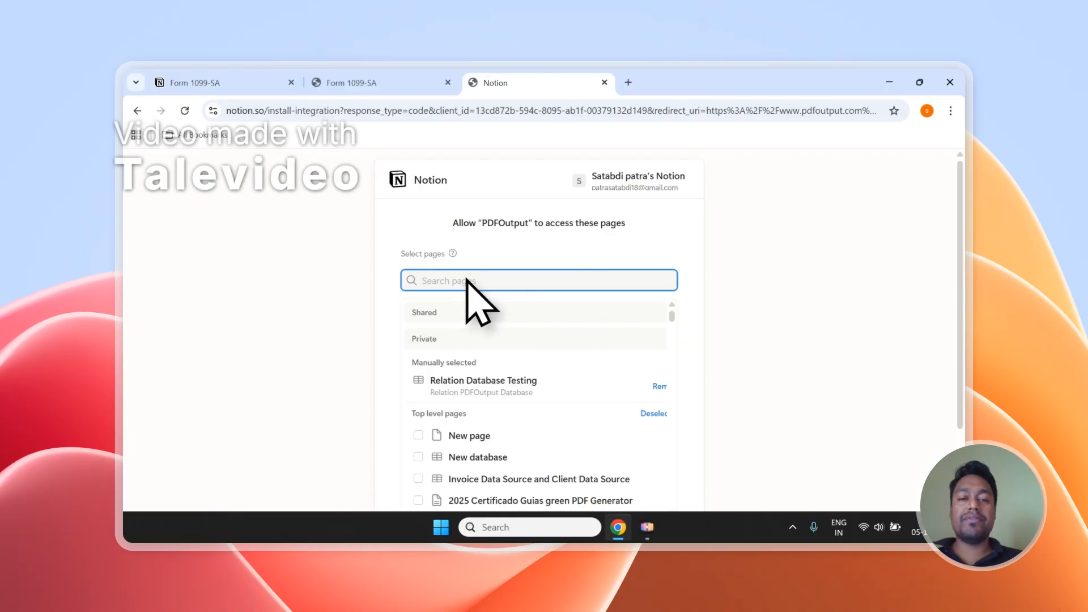
scroll(595, 279, down, 2)
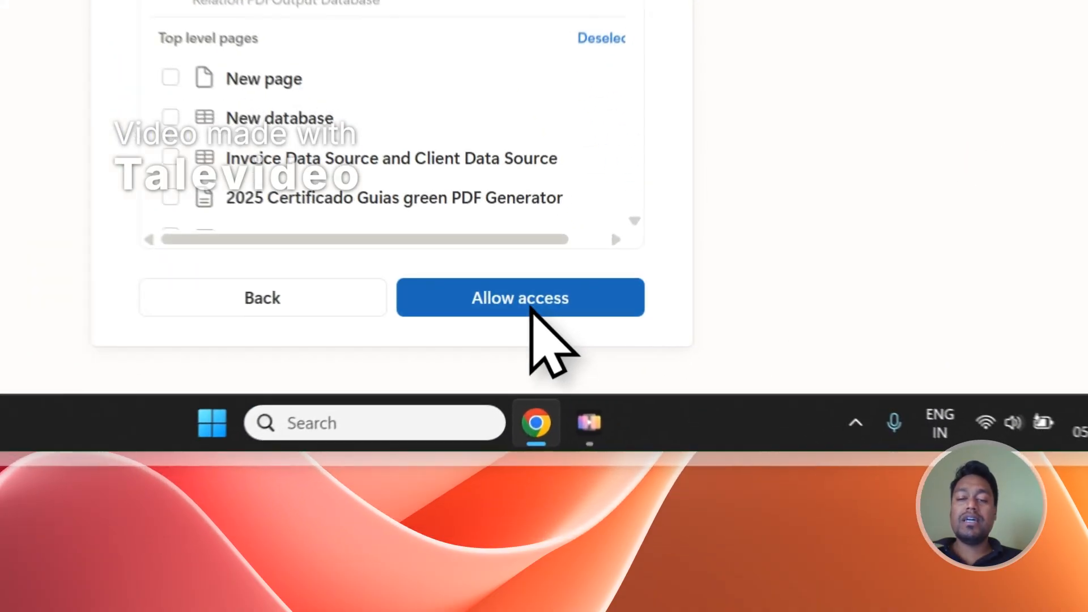
click(531, 306)
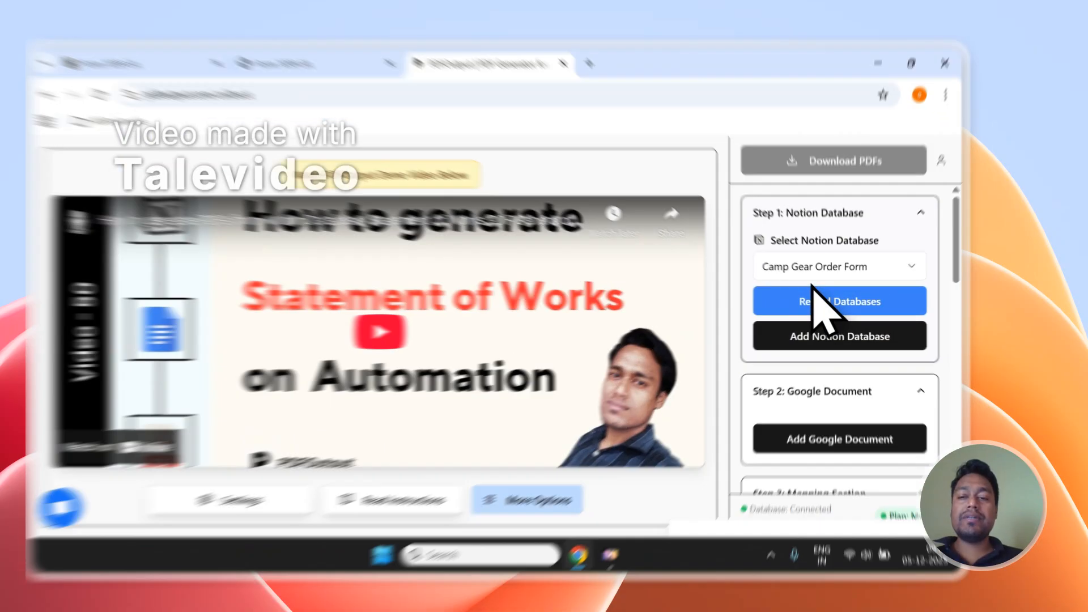
Step: Reload the Notion databases, select Form 1099-SA as the source database and look through its properties
click(831, 272)
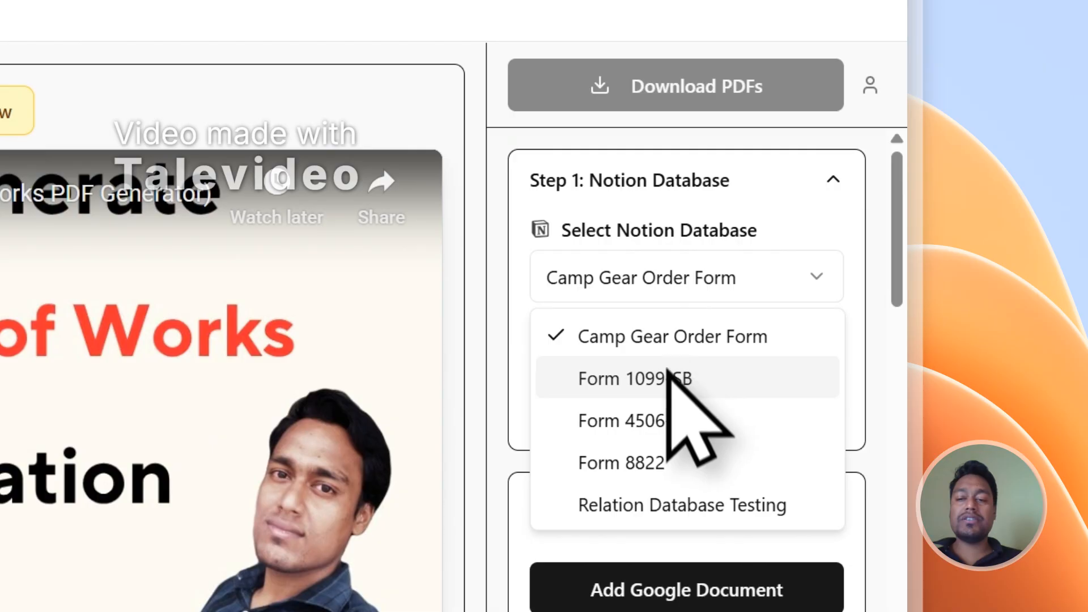
click(660, 259)
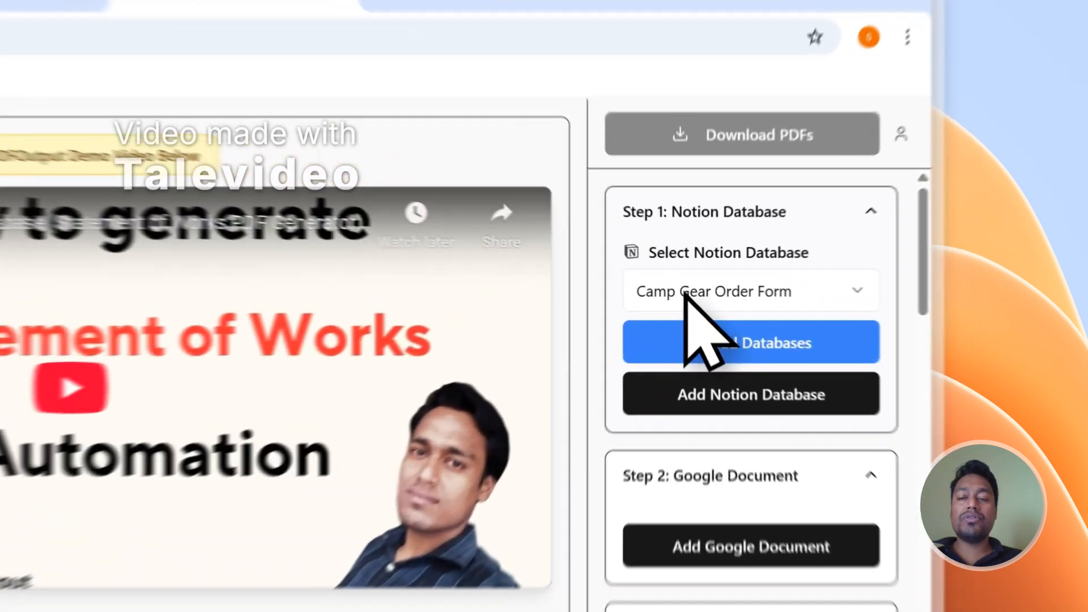
click(816, 268)
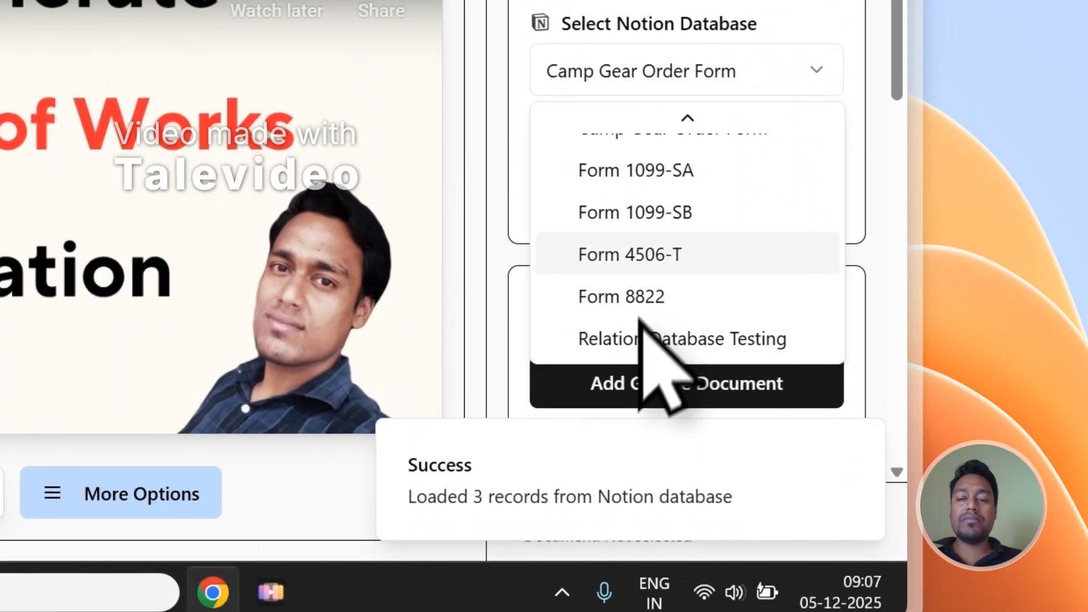
scroll(658, 317, up, 3)
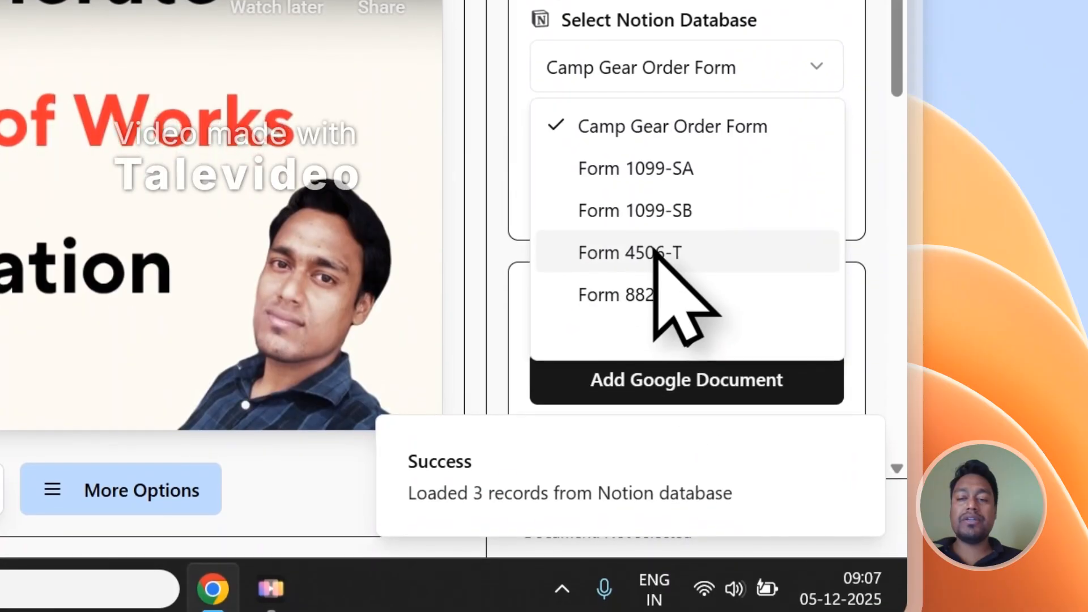
click(652, 180)
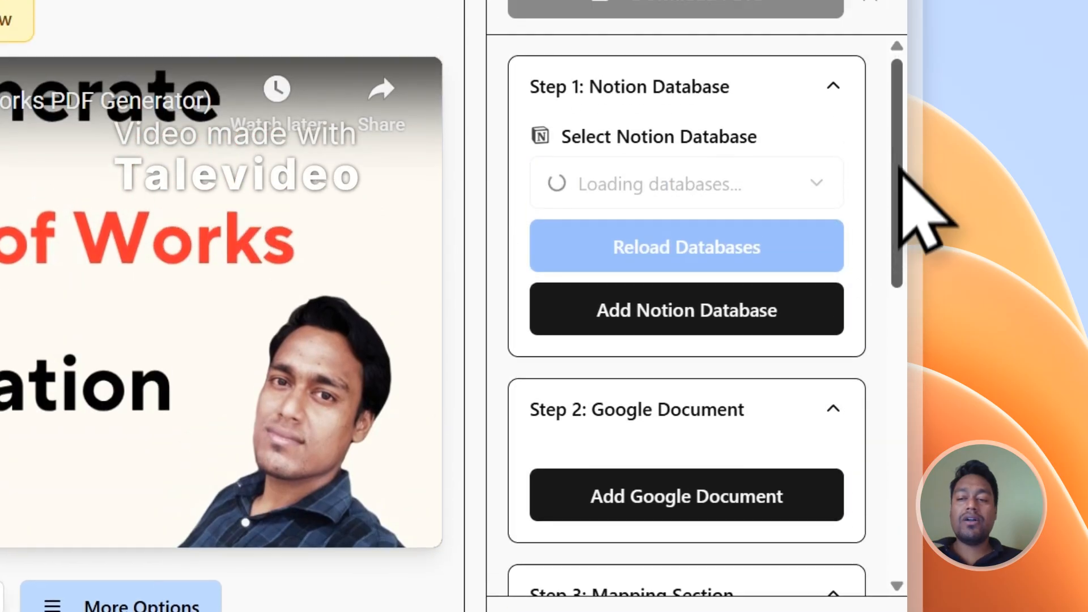
drag(901, 65, 897, 352)
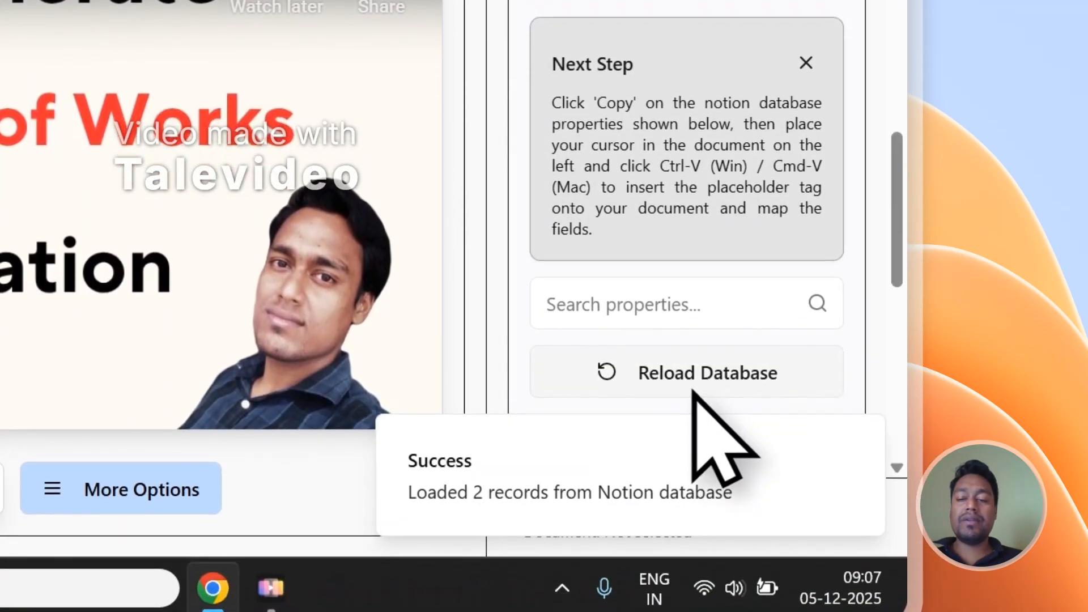
scroll(689, 352, down, 5)
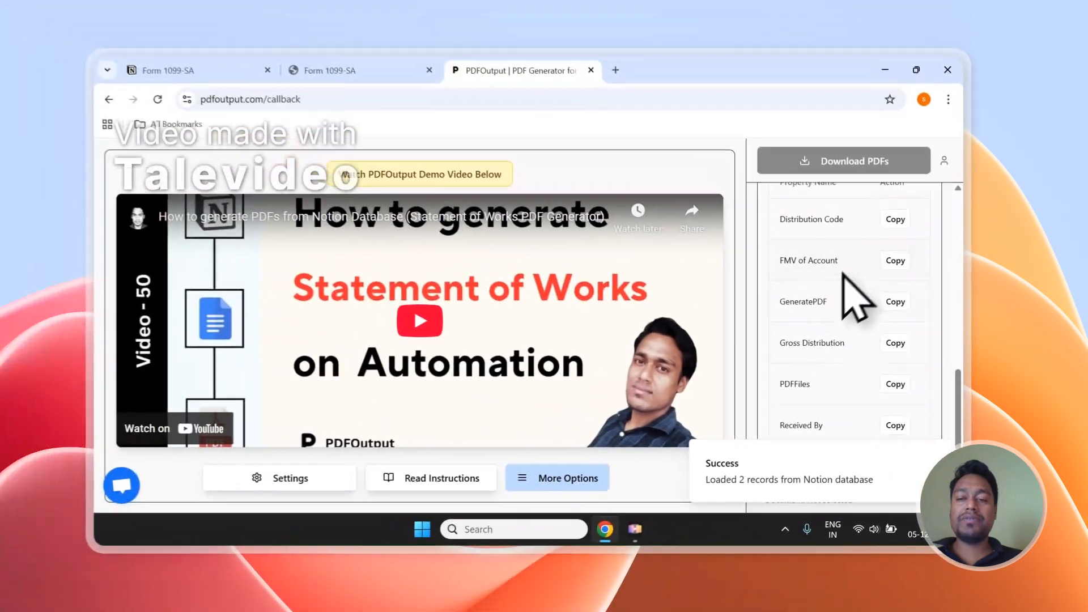
scroll(811, 340, down, 2)
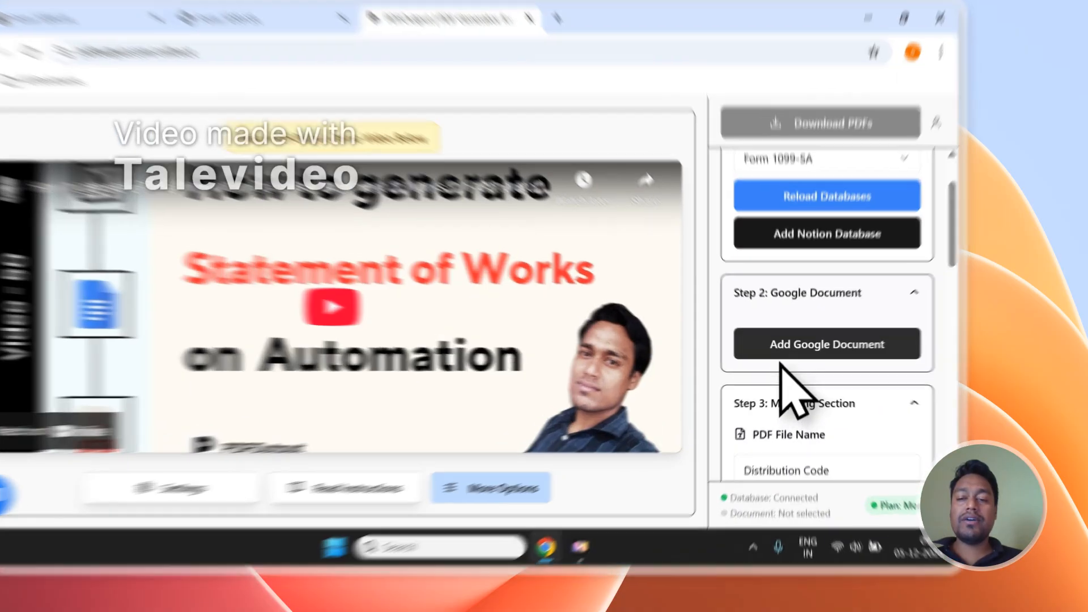
click(785, 363)
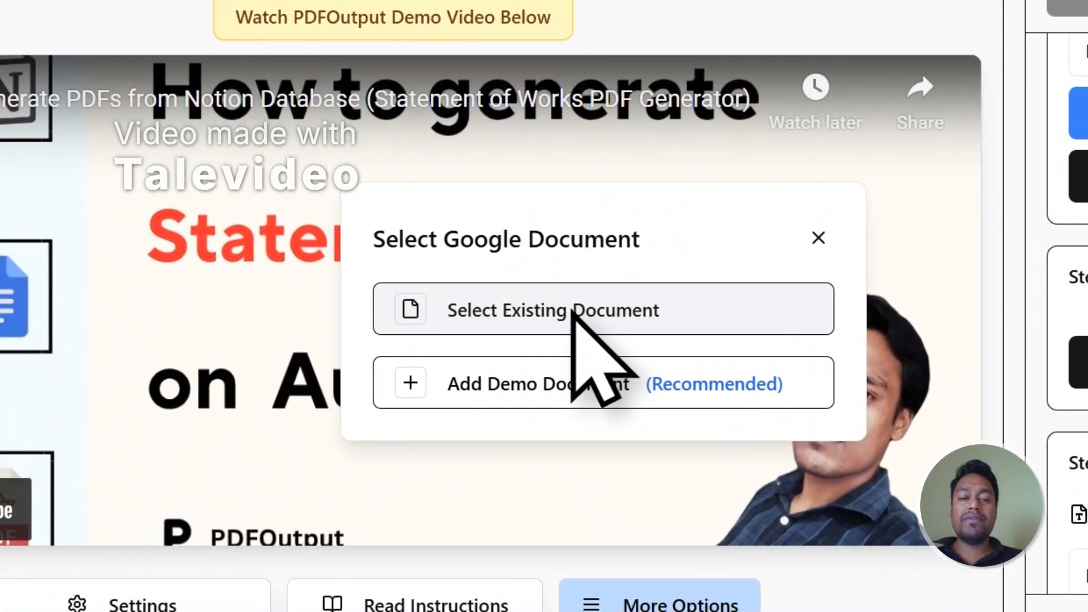
click(573, 310)
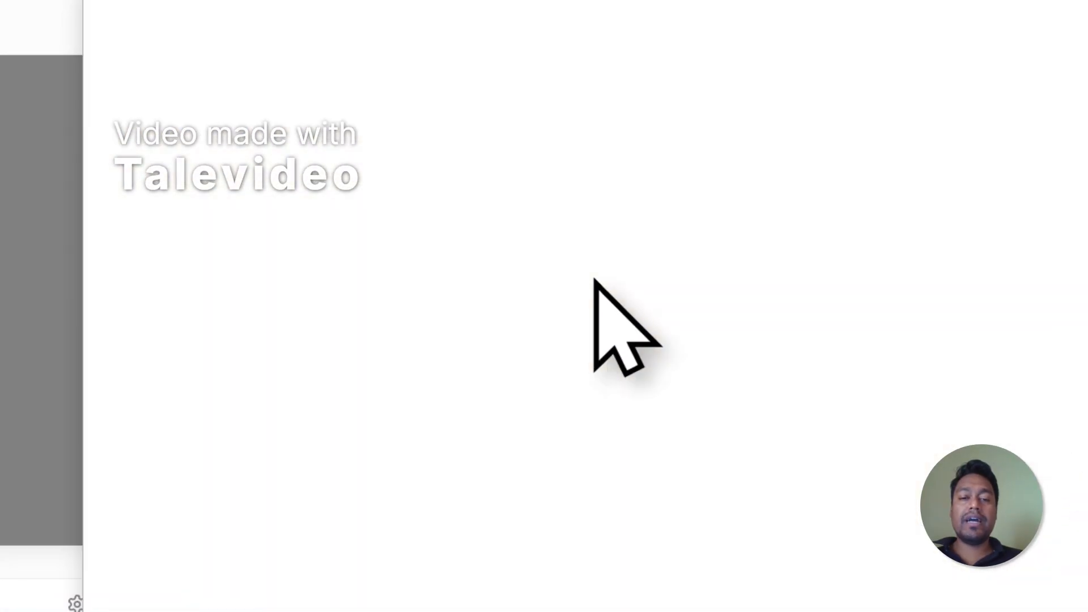
click(310, 93)
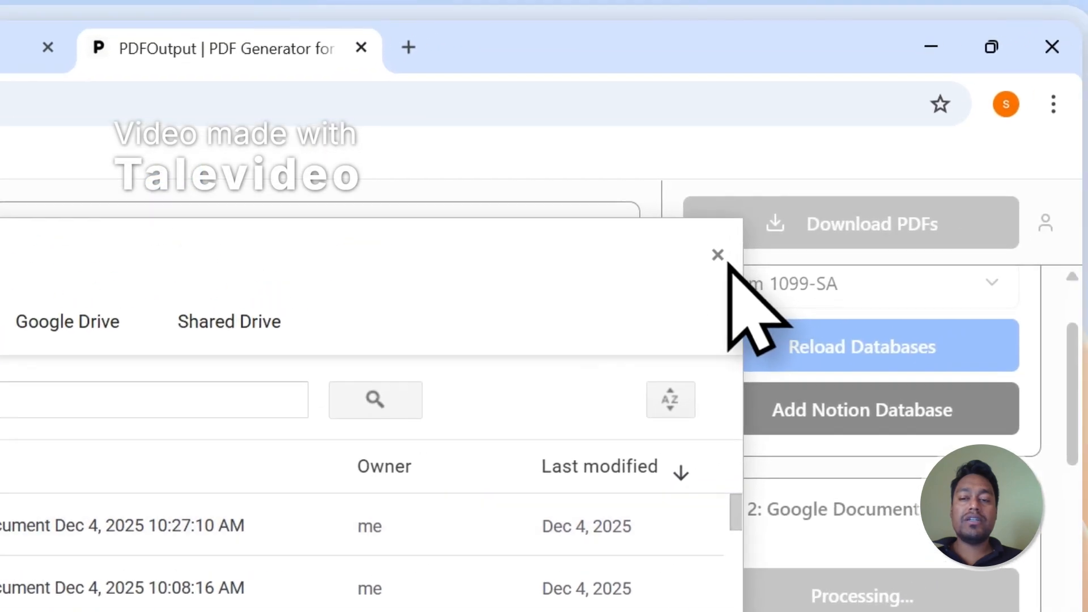
click(799, 202)
Step: Add a demo document as the Google document and delete its introductory text above the Placeholders list
click(852, 561)
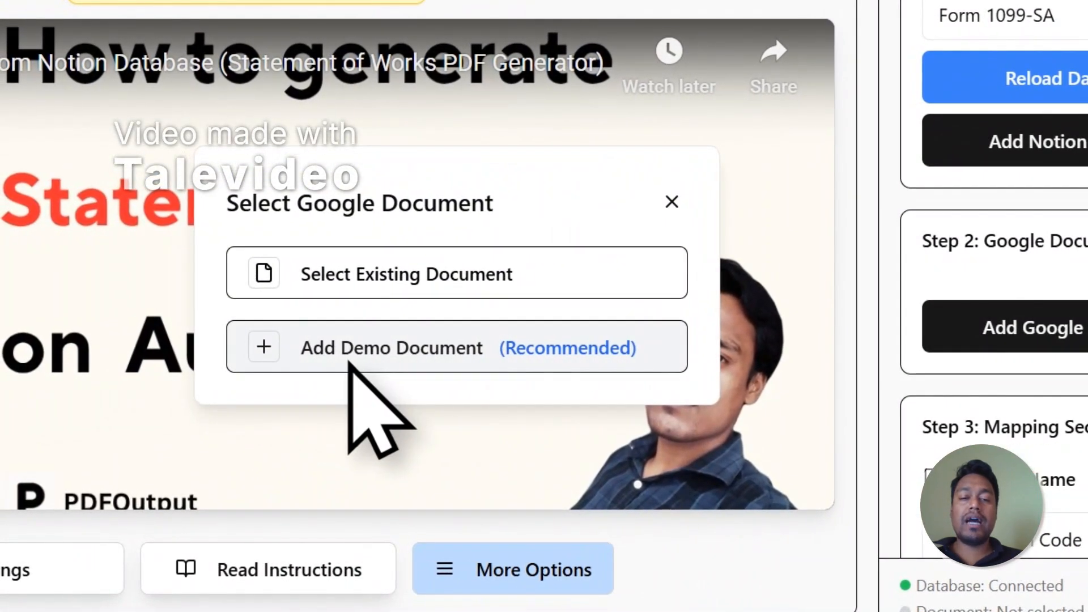
click(349, 364)
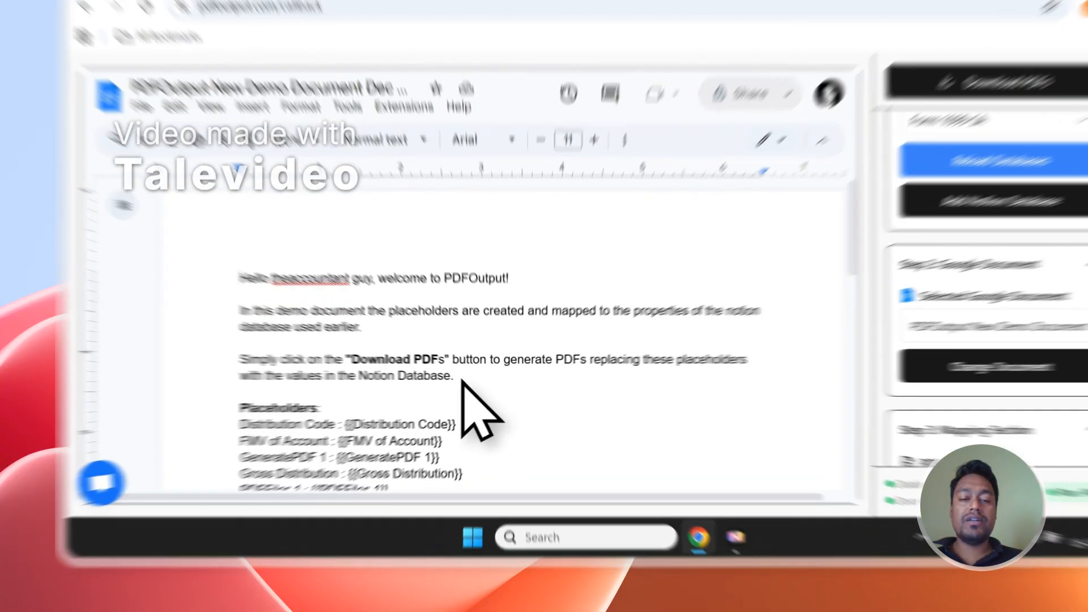
drag(412, 401, 245, 316)
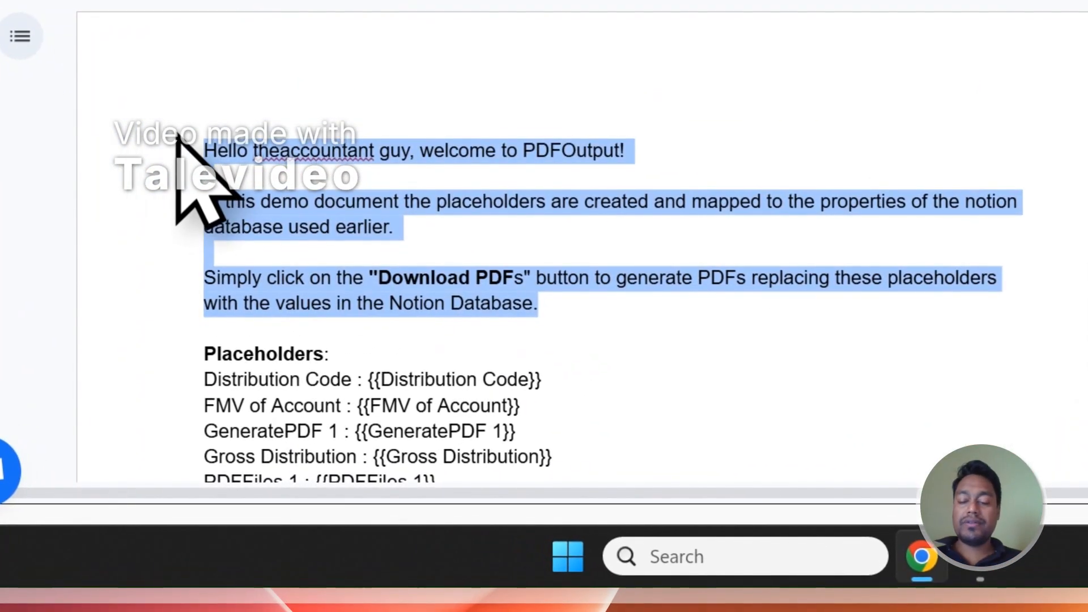
key(BackSpace)
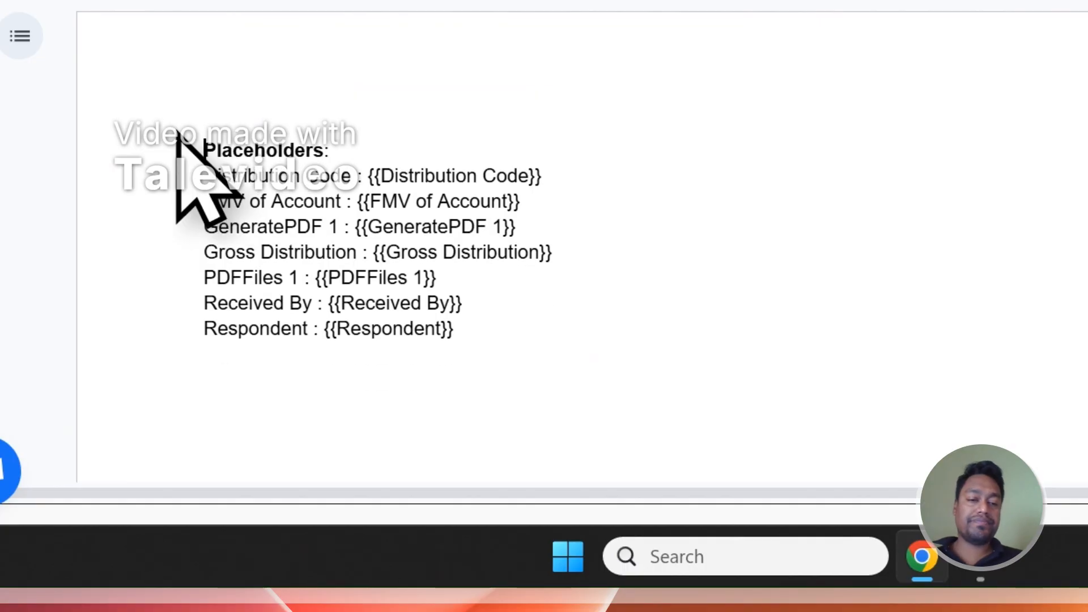
Step: Delete the GeneratePDF 1 and PDFFiles 1 lines from the document's Placeholders list
drag(536, 230, 268, 228)
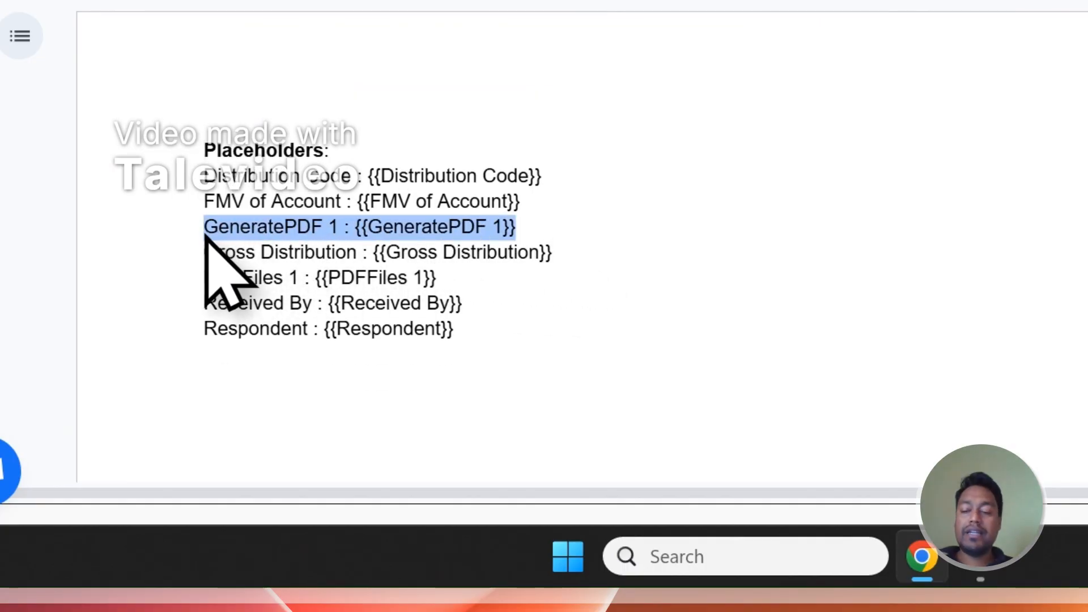
key(BackSpace)
drag(437, 263, 260, 255)
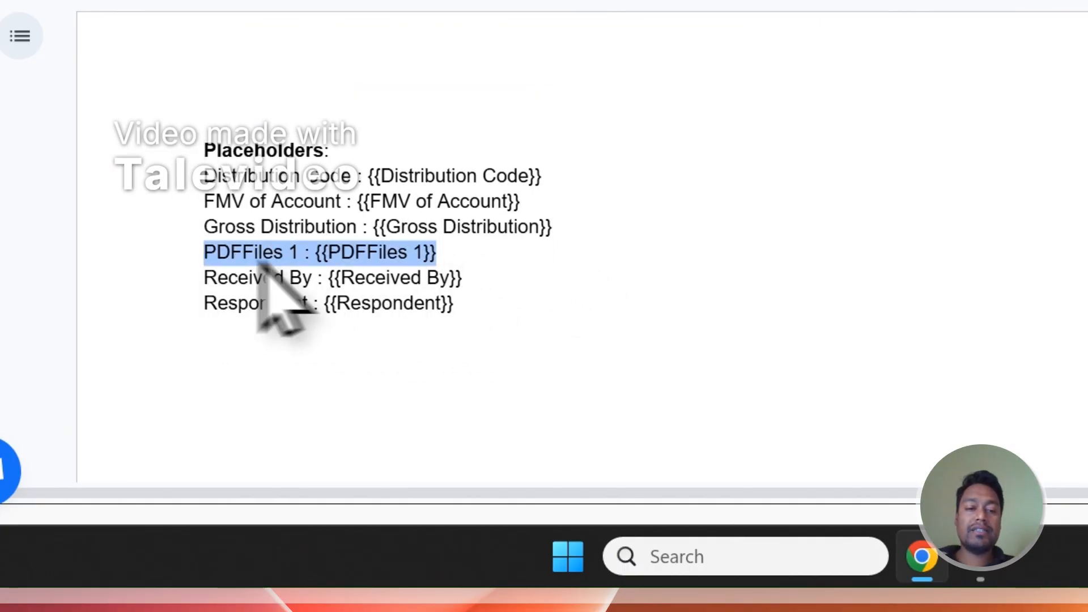
key(BackSpace)
key(BackSpace)
Step: Go to the Form 1099-SA page in Notion and delete the GeneratePDF 1 property from the responses table
drag(541, 177, 365, 203)
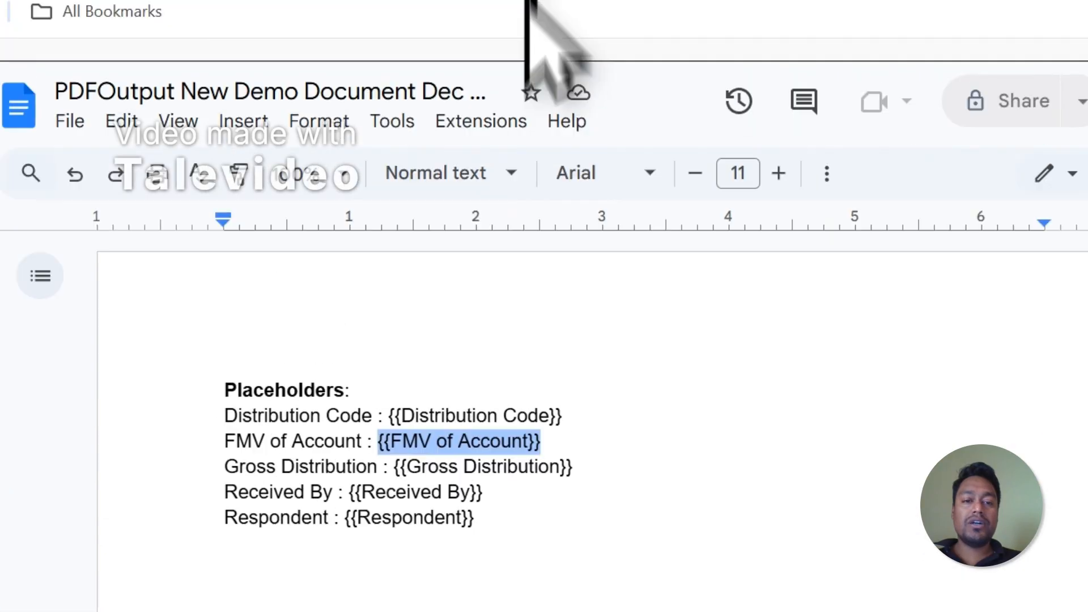
click(519, 49)
scroll(576, 278, down, 2)
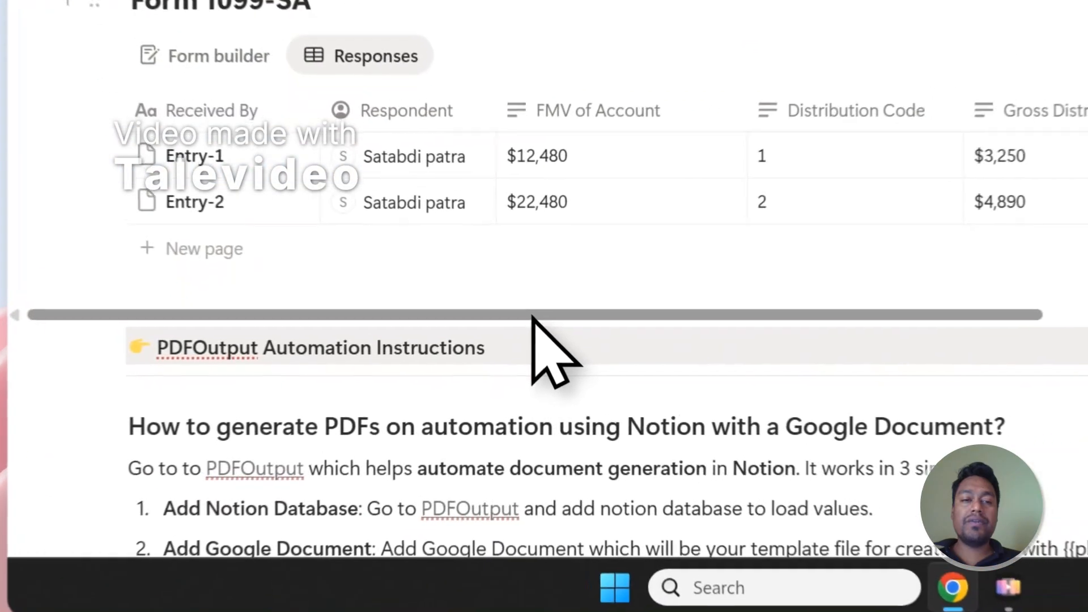
drag(396, 385, 541, 384)
drag(833, 306, 954, 306)
click(931, 93)
scroll(921, 212, down, 2)
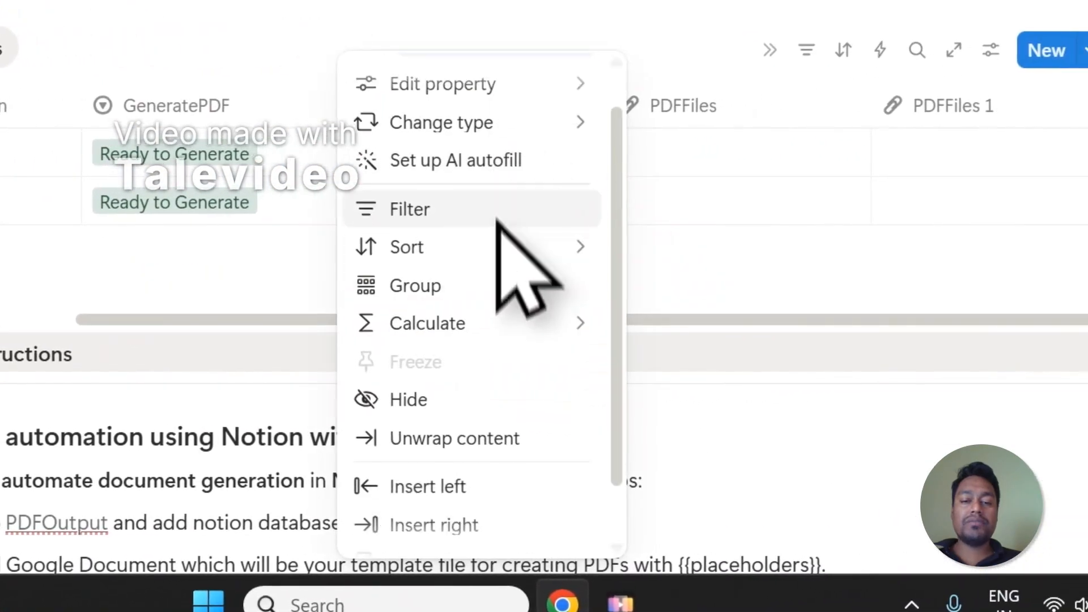
click(419, 537)
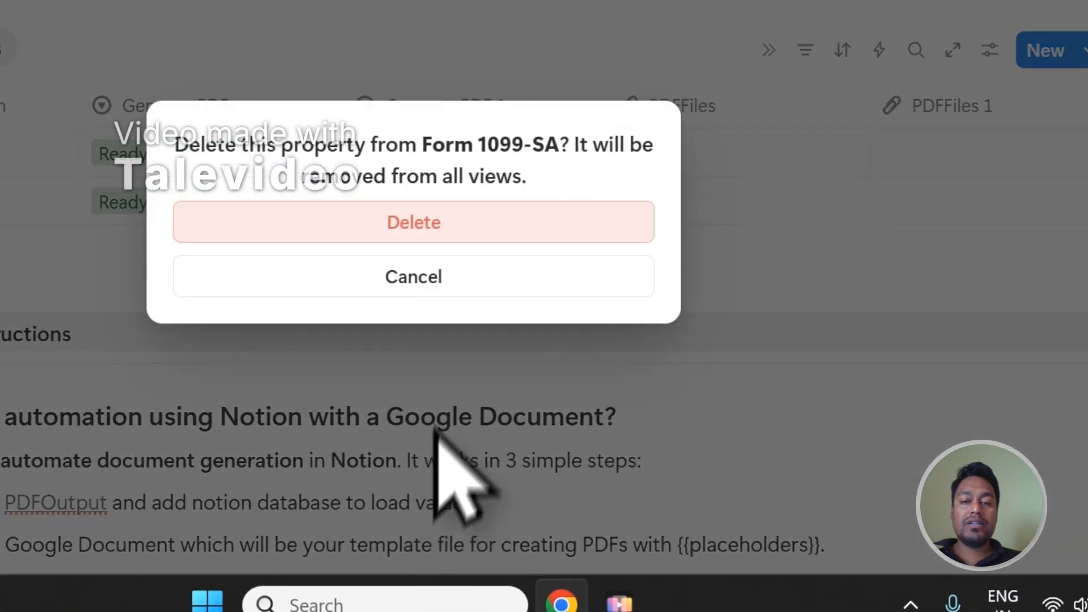
click(449, 233)
Step: Delete the PDFFiles 1 property from the responses table and return to the template document in PDFOutput
click(826, 106)
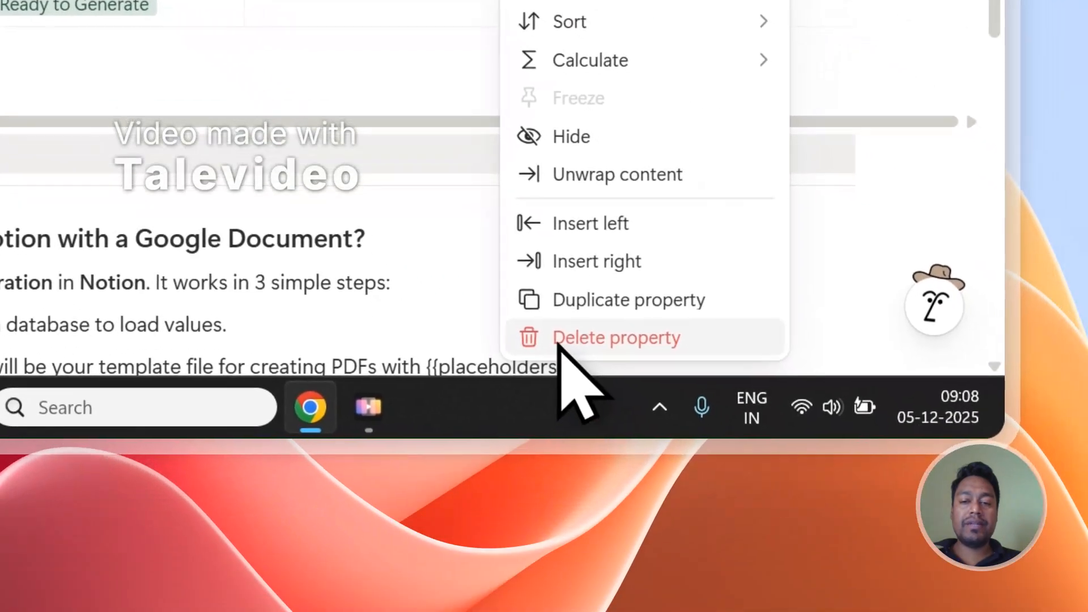
click(743, 531)
click(421, 149)
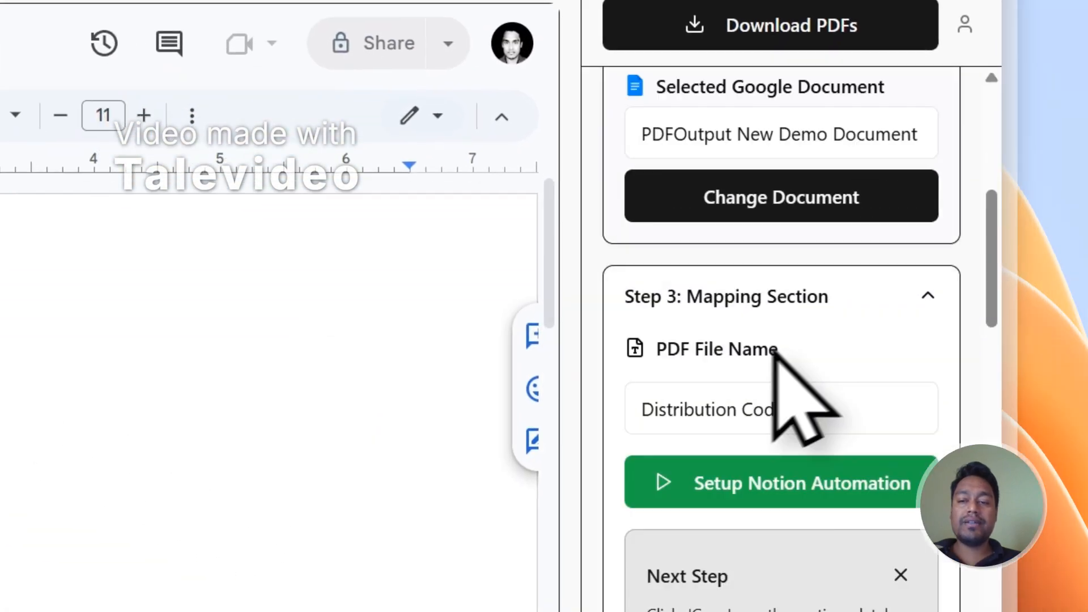
Step: Add a "Gross Distribution -" line below the placeholder list and insert the copied {{Gross Distribution}} placeholder after it
scroll(776, 351, down, 10)
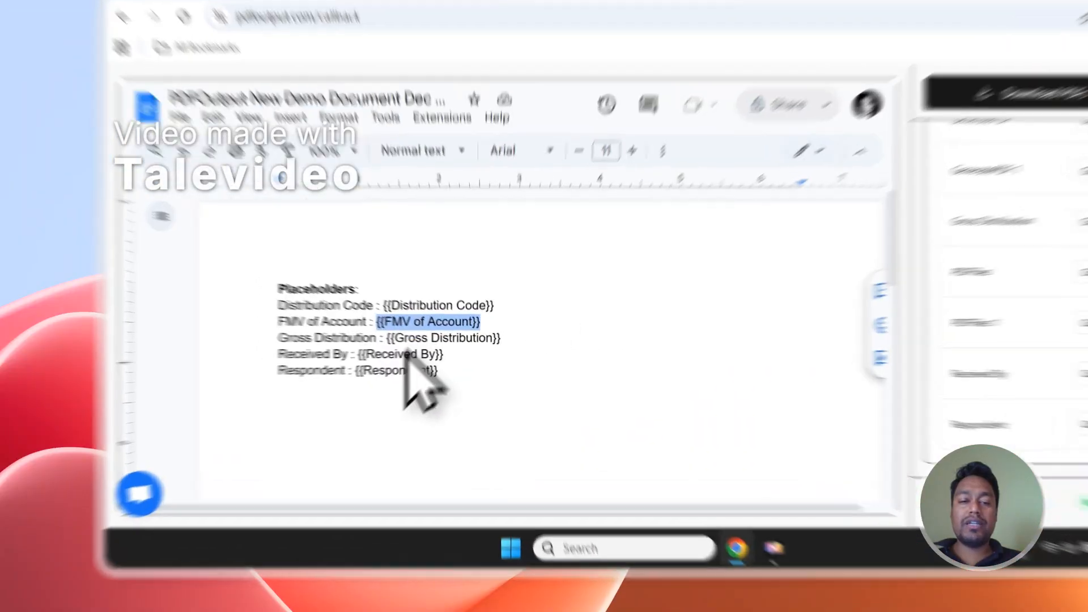
click(320, 415)
text(Gross D)
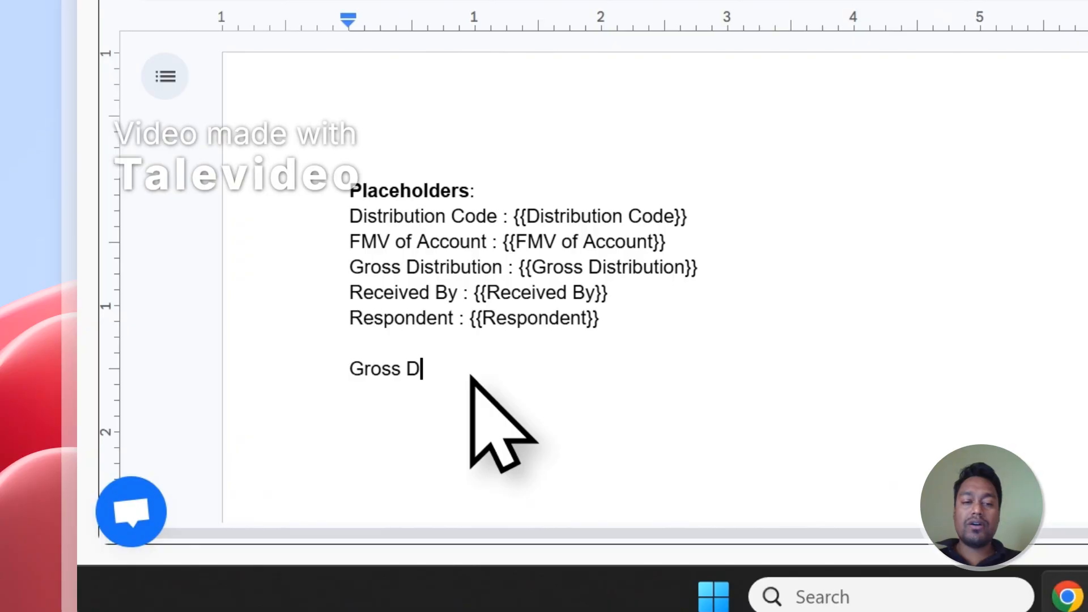
text(istribution)
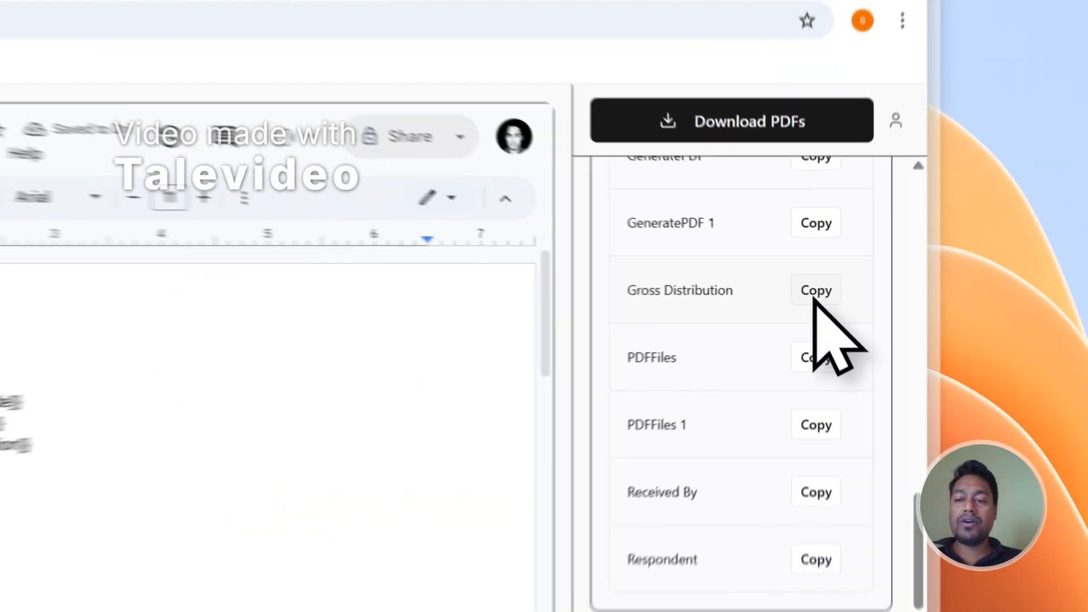
click(900, 272)
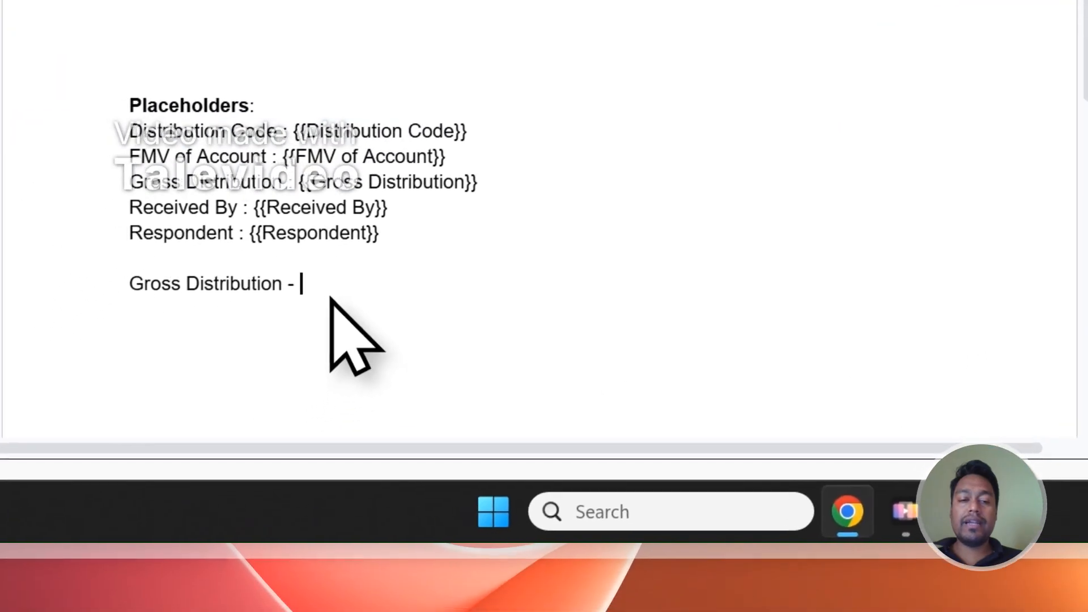
key(ctrl+v)
Step: Add an "FMV -" line below the Gross Distribution line and insert the copied {{FMV of Account}} placeholder after it
scroll(911, 183, up, 7)
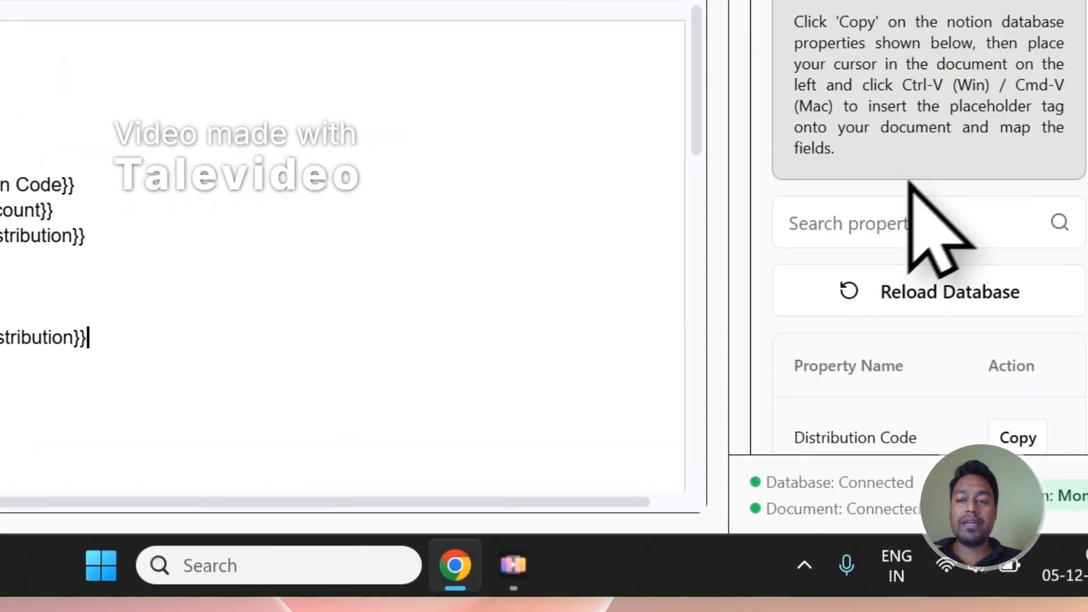
scroll(894, 179, down, 1)
drag(873, 313, 840, 330)
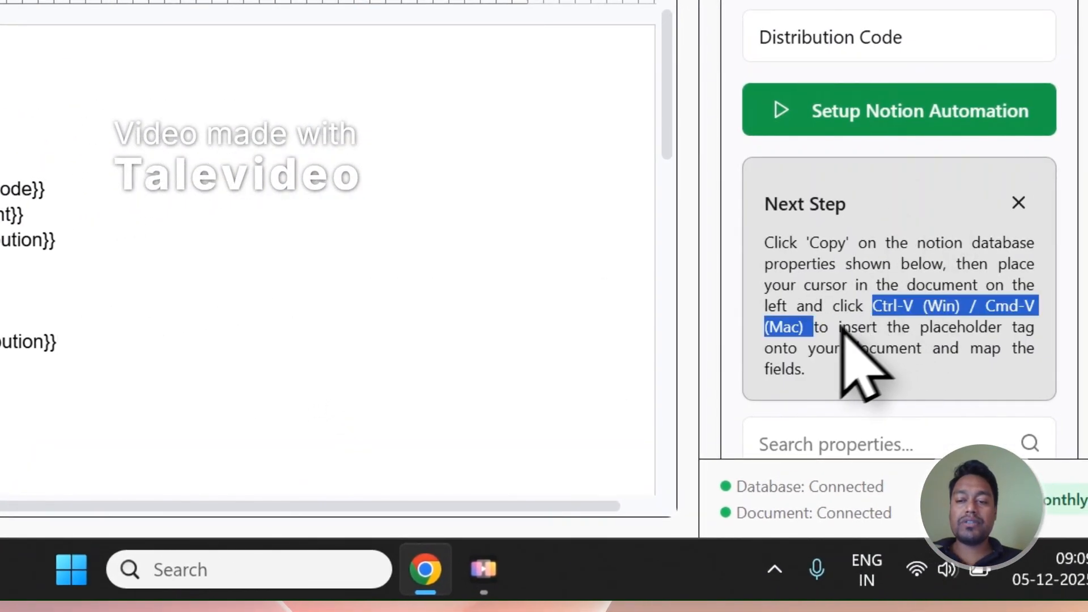
scroll(199, 255, down, 2)
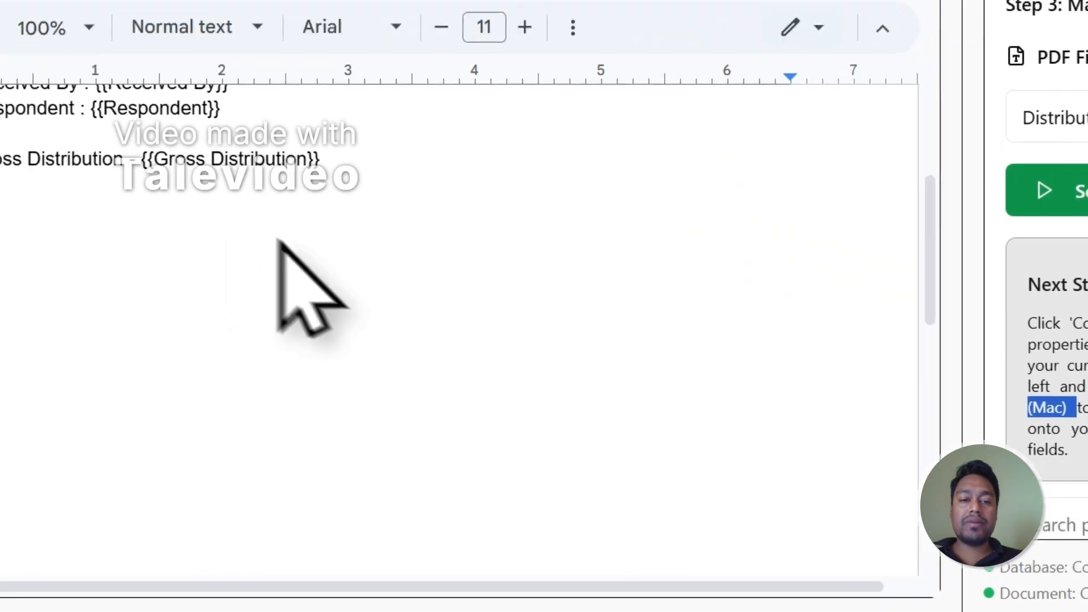
click(376, 244)
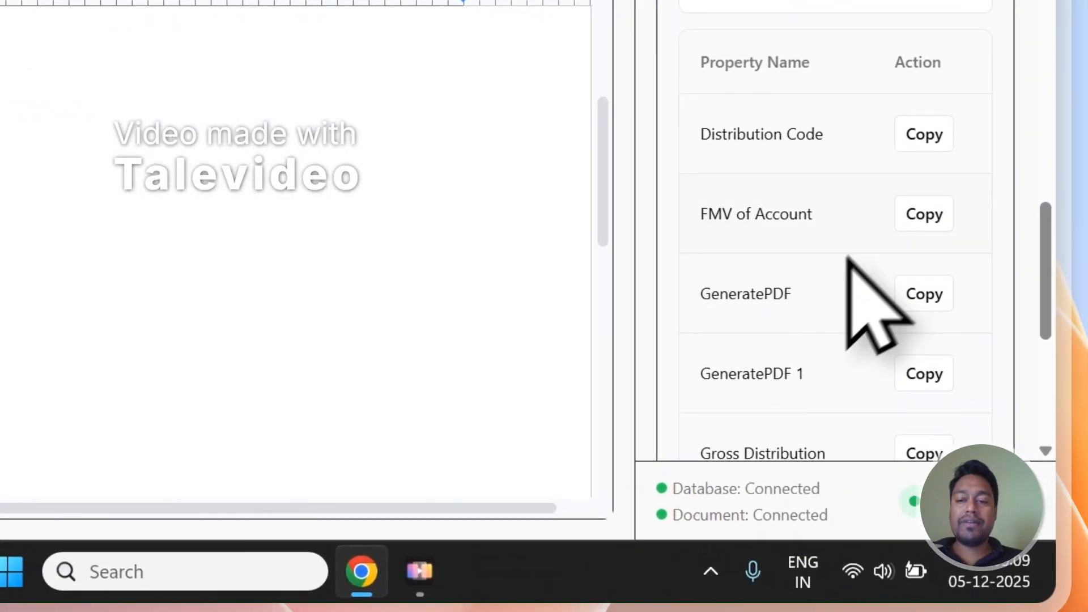
click(914, 222)
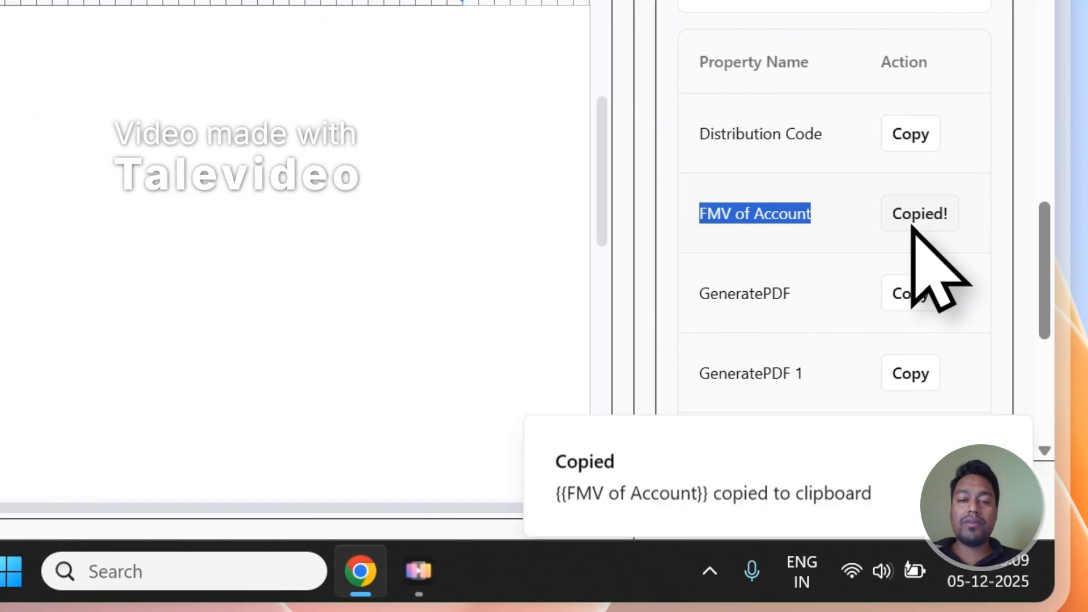
text(FMV  - {{FMV of Account)
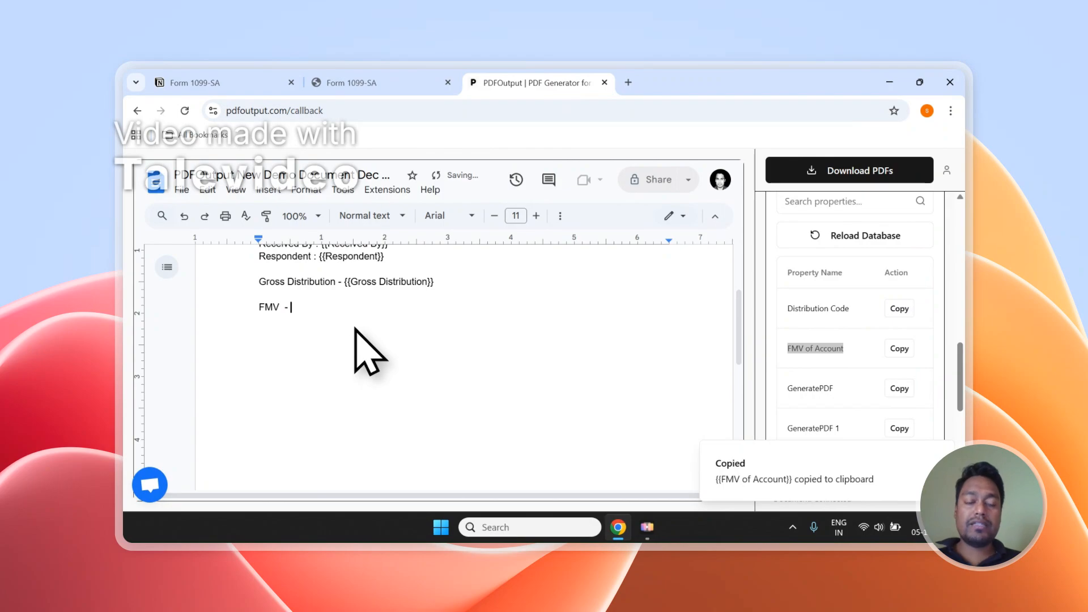
scroll(359, 334, up, 1)
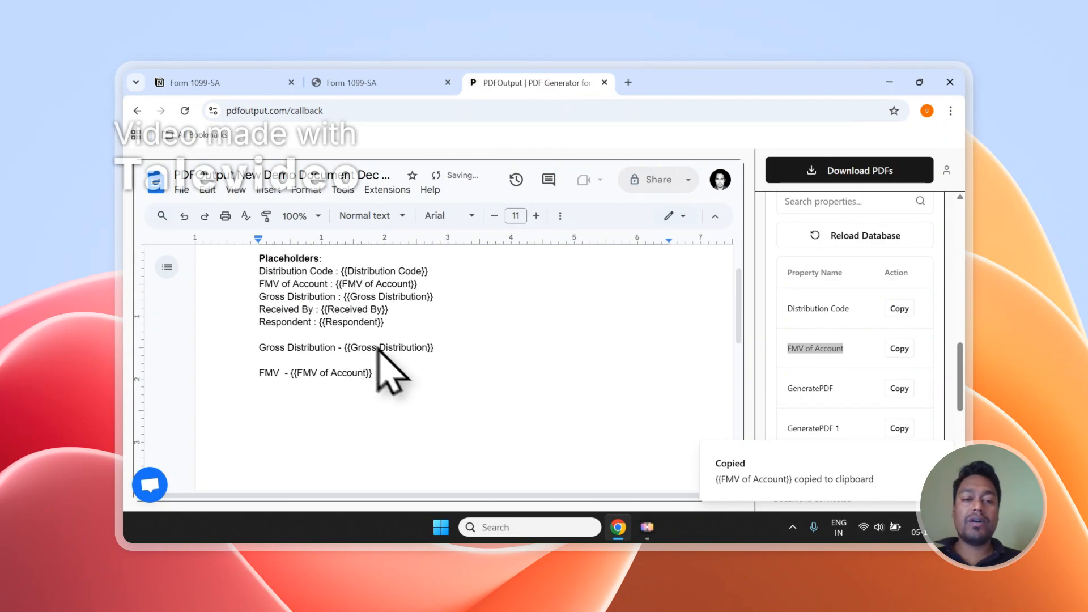
drag(375, 372, 297, 349)
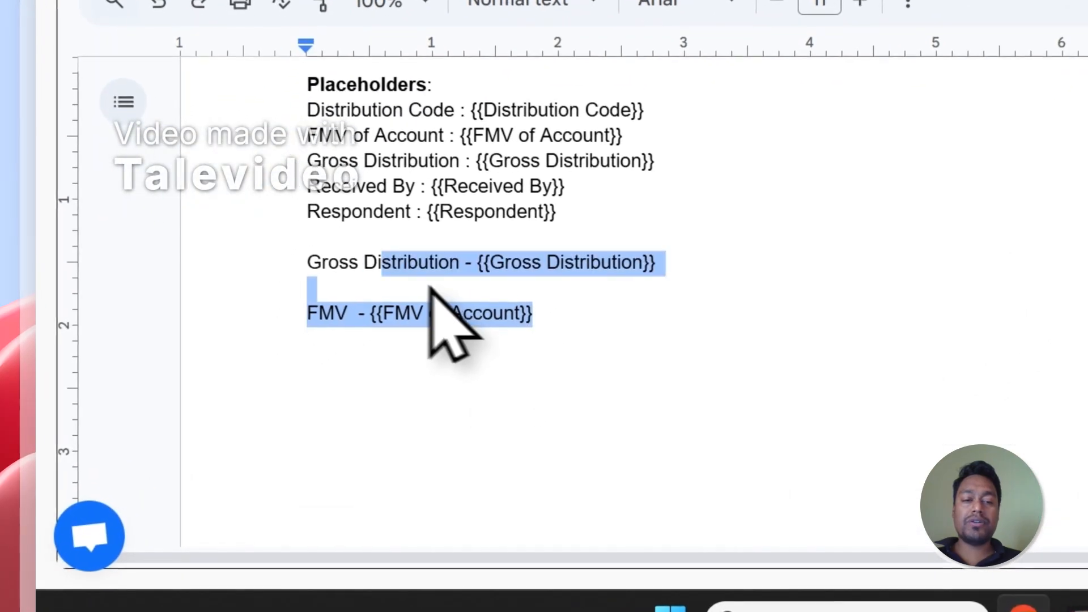
drag(430, 287, 316, 273)
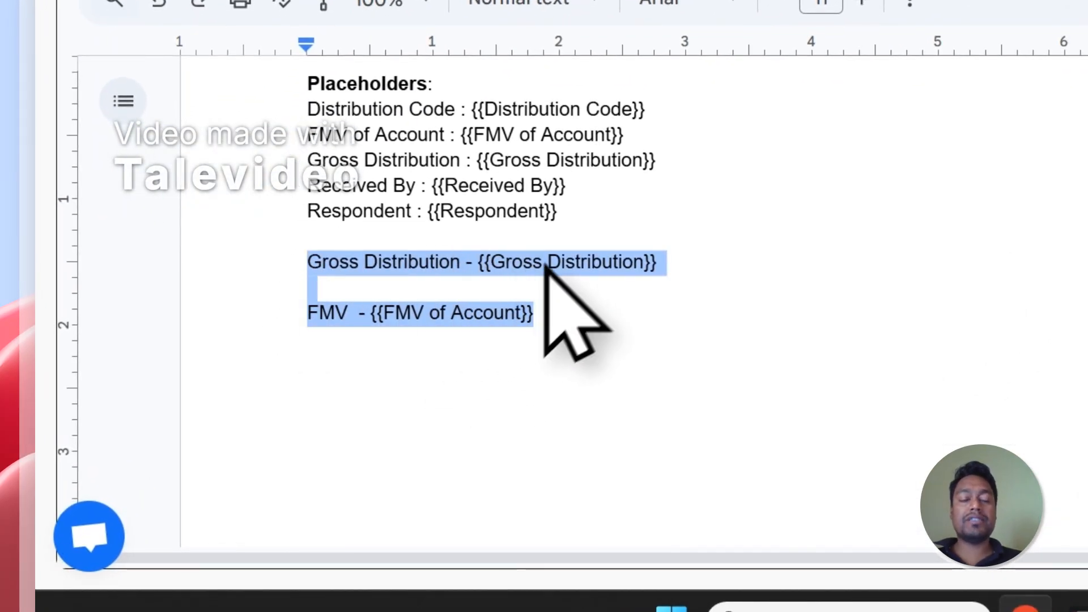
key(BackSpace)
key(BackSpace)
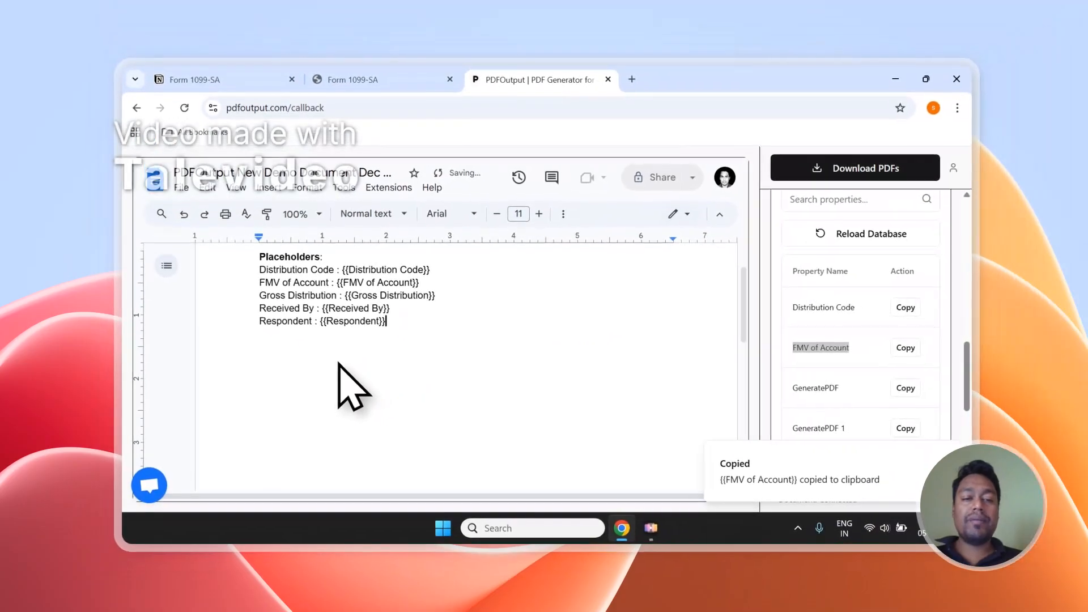
scroll(338, 364, up, 2)
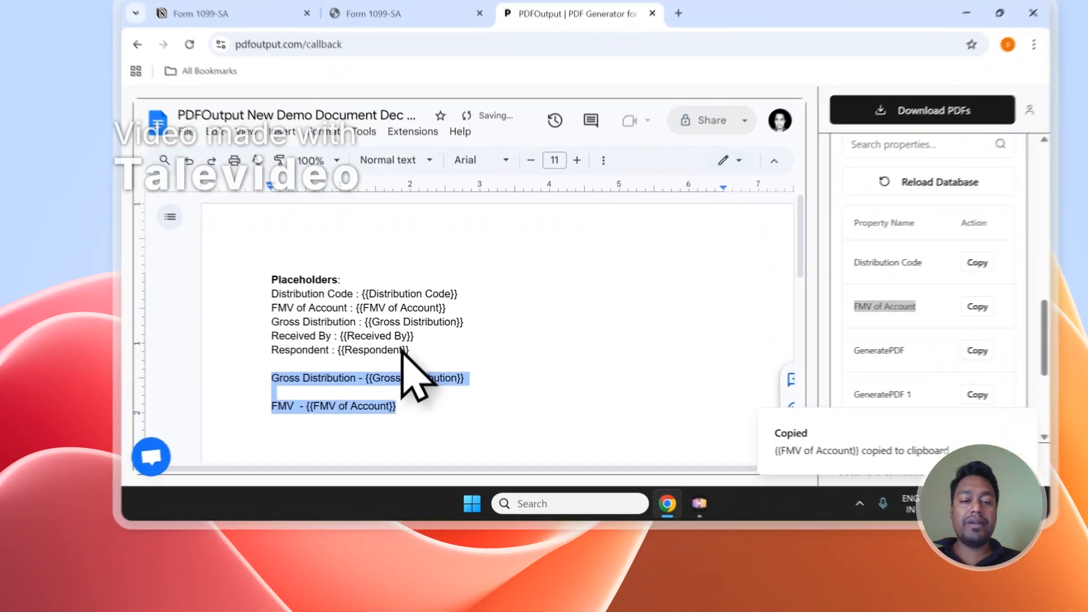
click(377, 388)
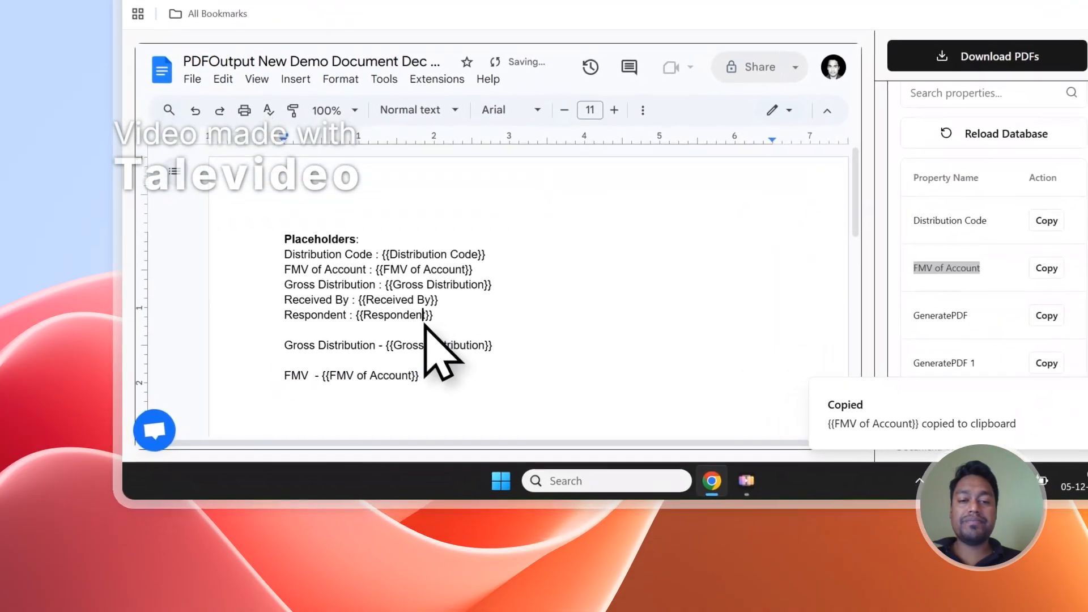
Step: Check the columns in the Notion responses table, set the PDF file name to Received By and start generating the PDFs
scroll(890, 339, down, 3)
scroll(807, 286, up, 6)
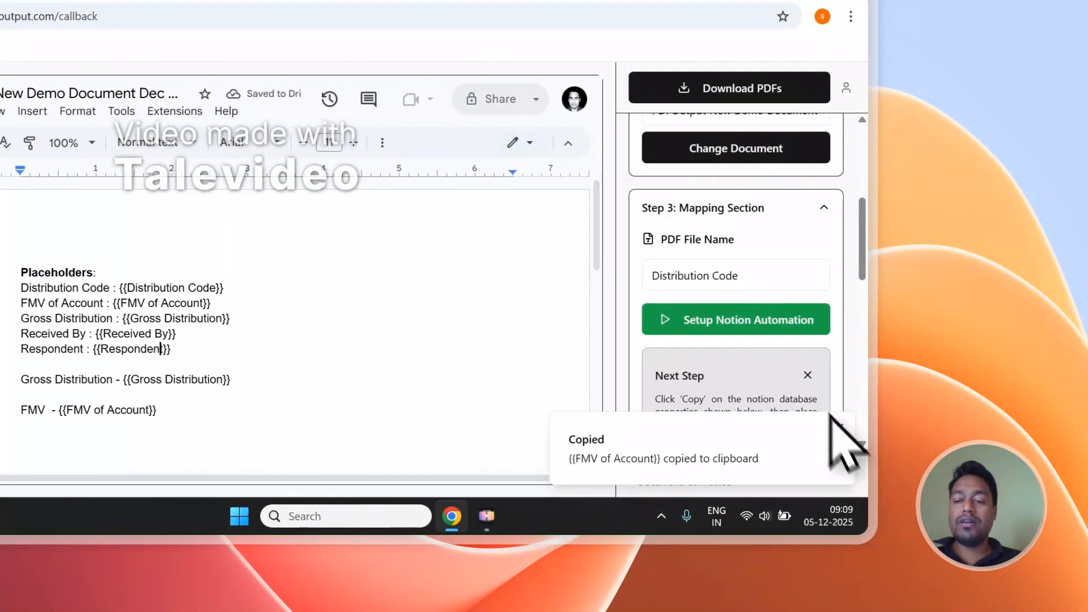
click(870, 422)
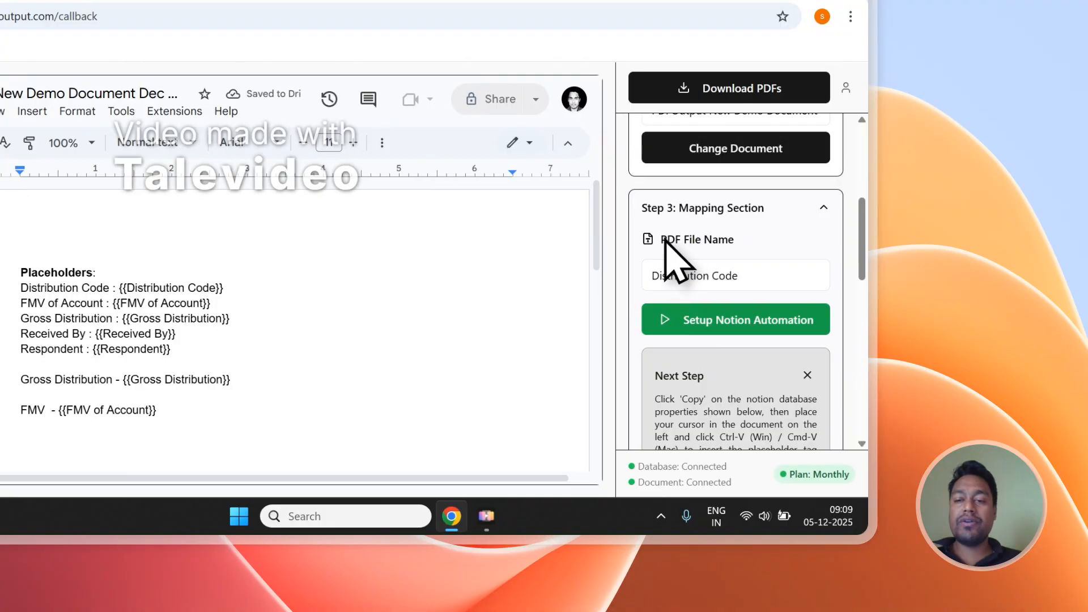
click(289, 108)
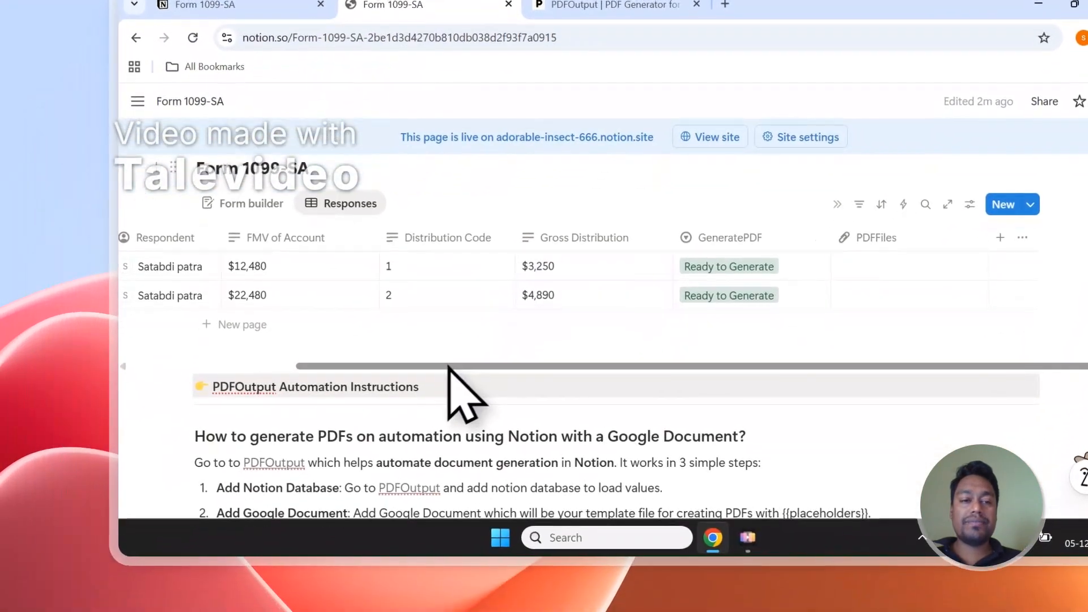
drag(449, 366, 294, 363)
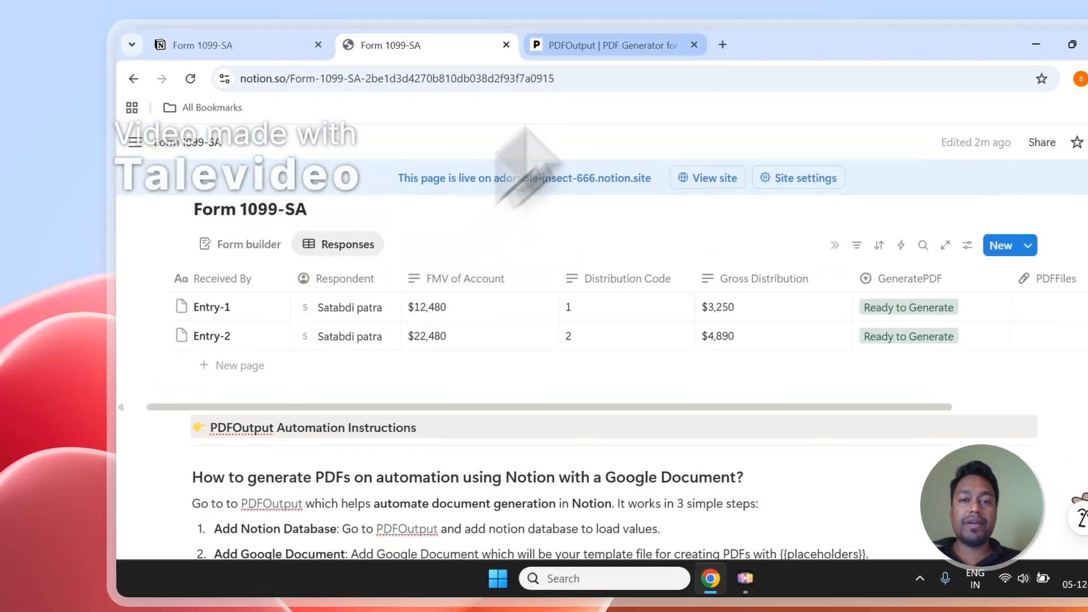
click(613, 3)
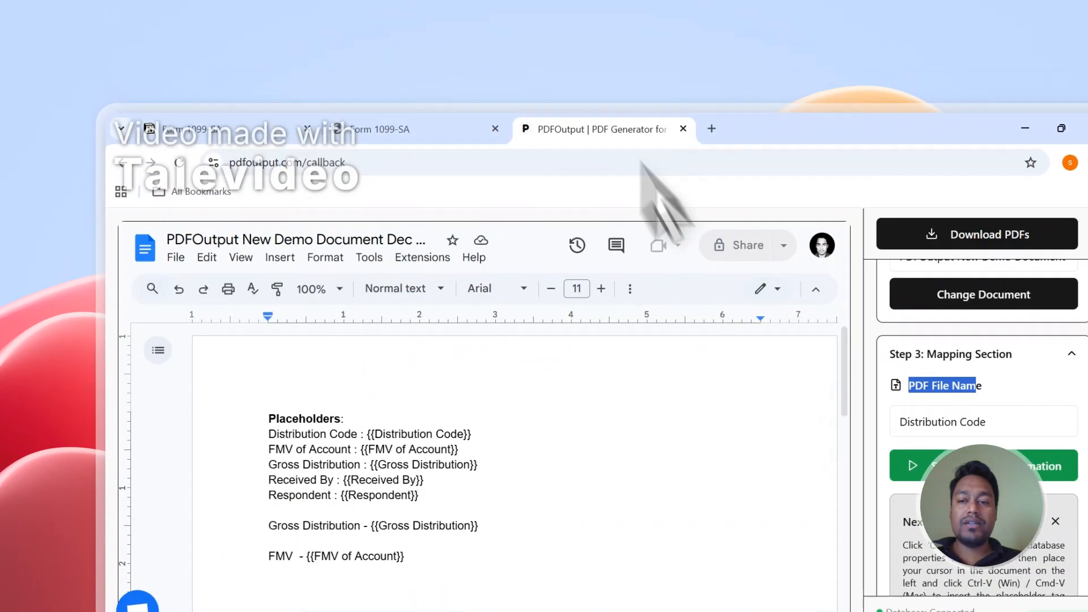
click(686, 294)
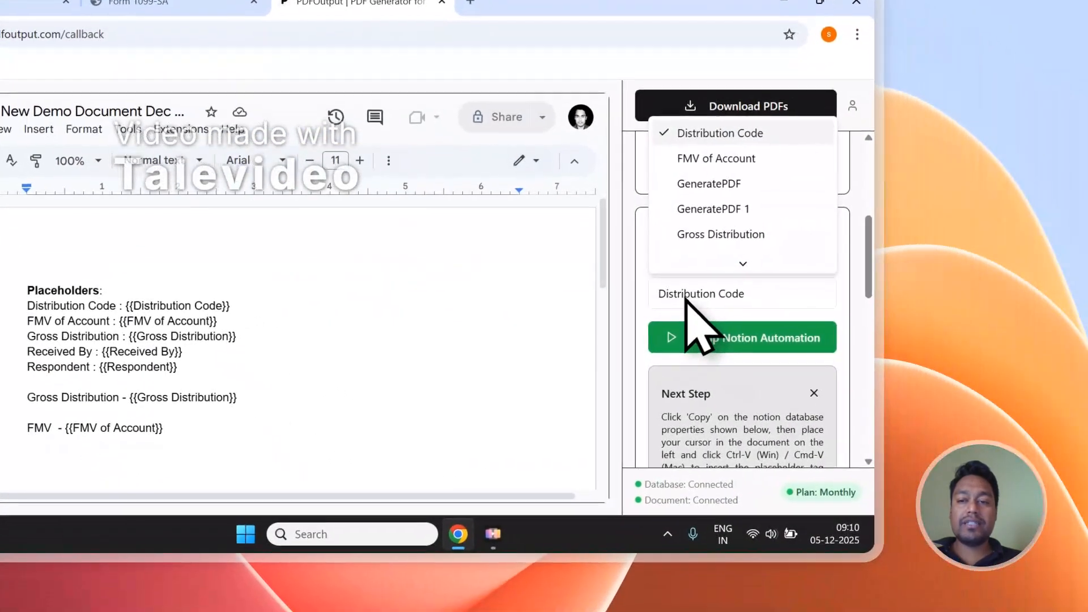
scroll(696, 262, down, 3)
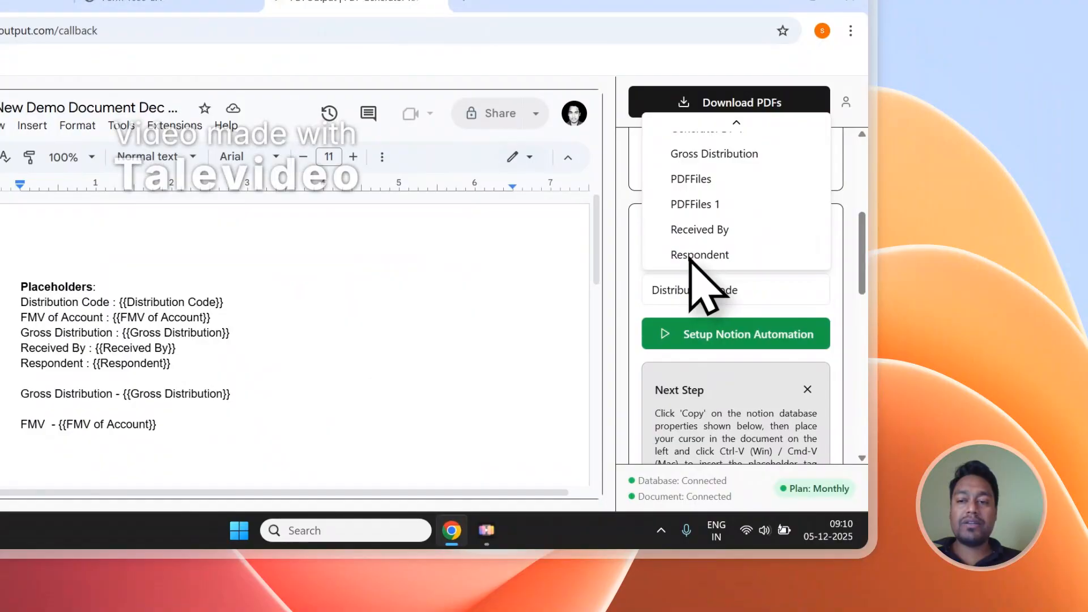
click(699, 232)
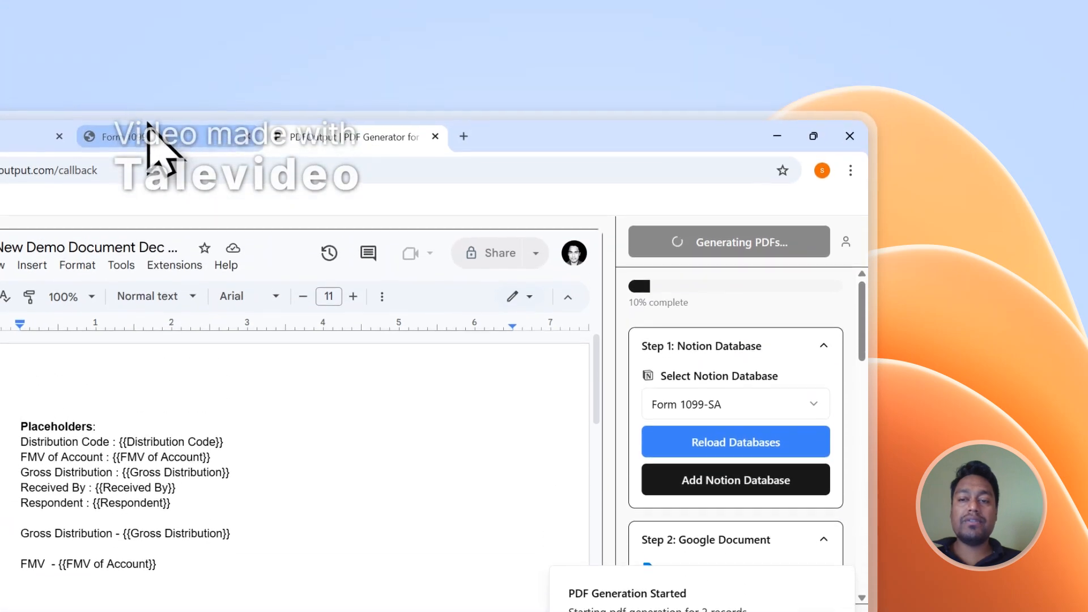
Step: Go to the Form 1099-SA responses table in Notion, open Entry-2.pdf from the PDFFiles column and review its filled-in placeholders
click(125, 5)
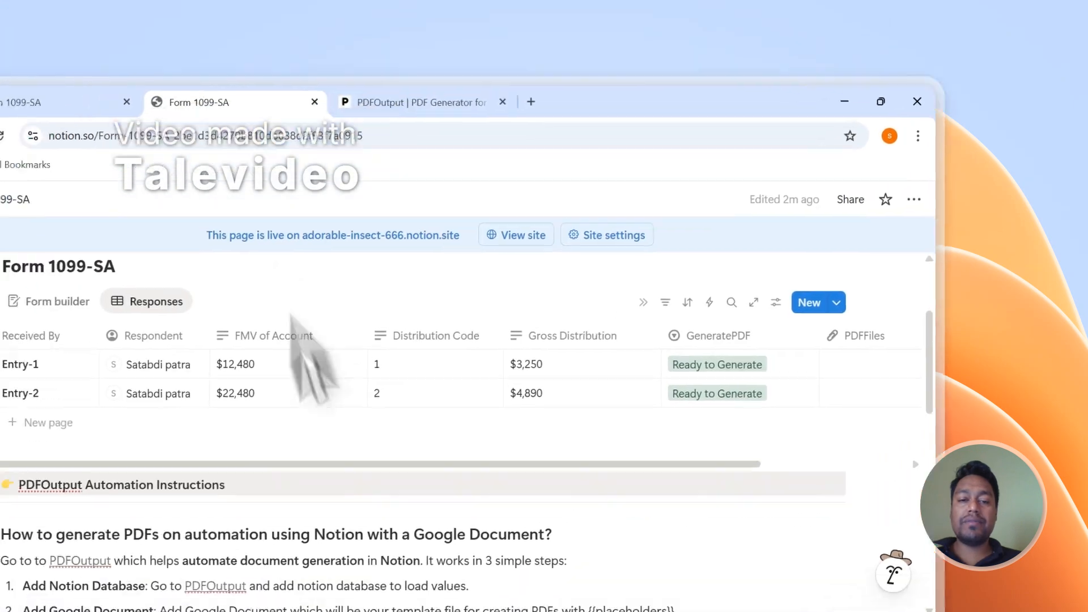
drag(338, 465, 498, 466)
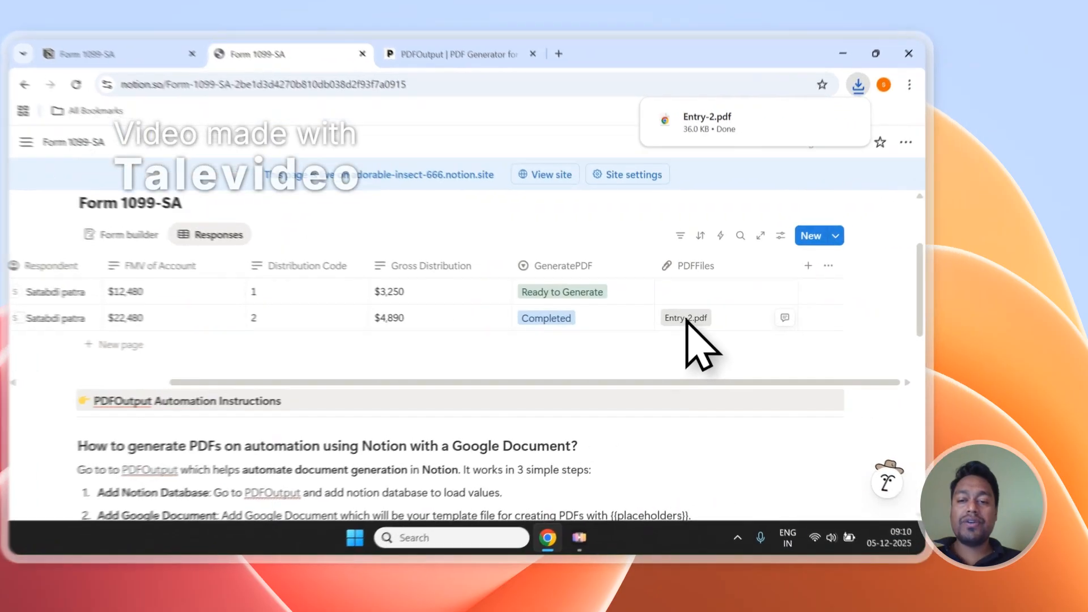
click(746, 326)
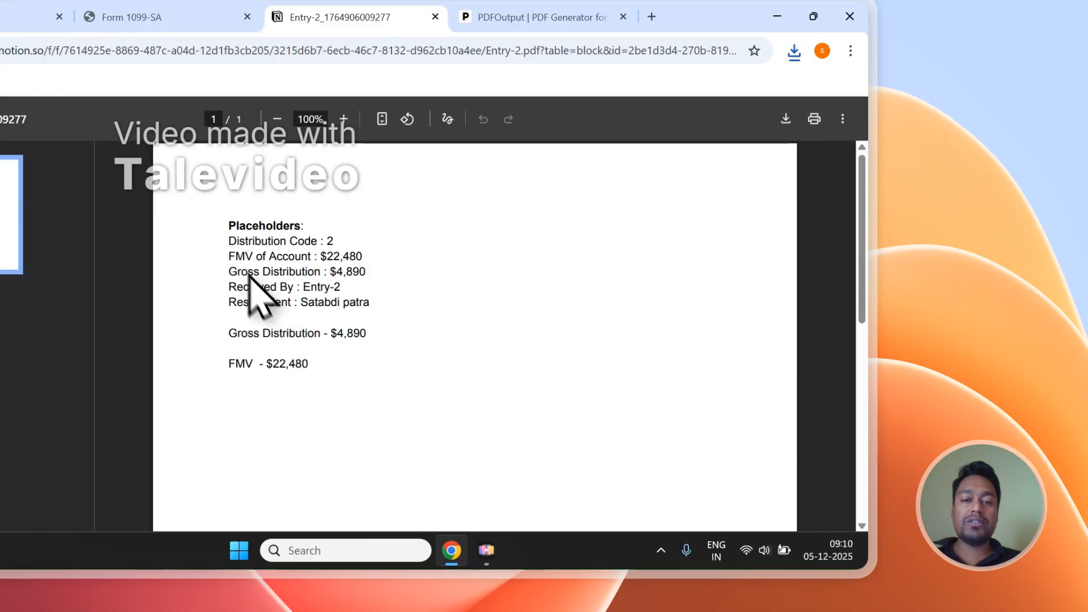
drag(234, 244, 270, 305)
click(342, 325)
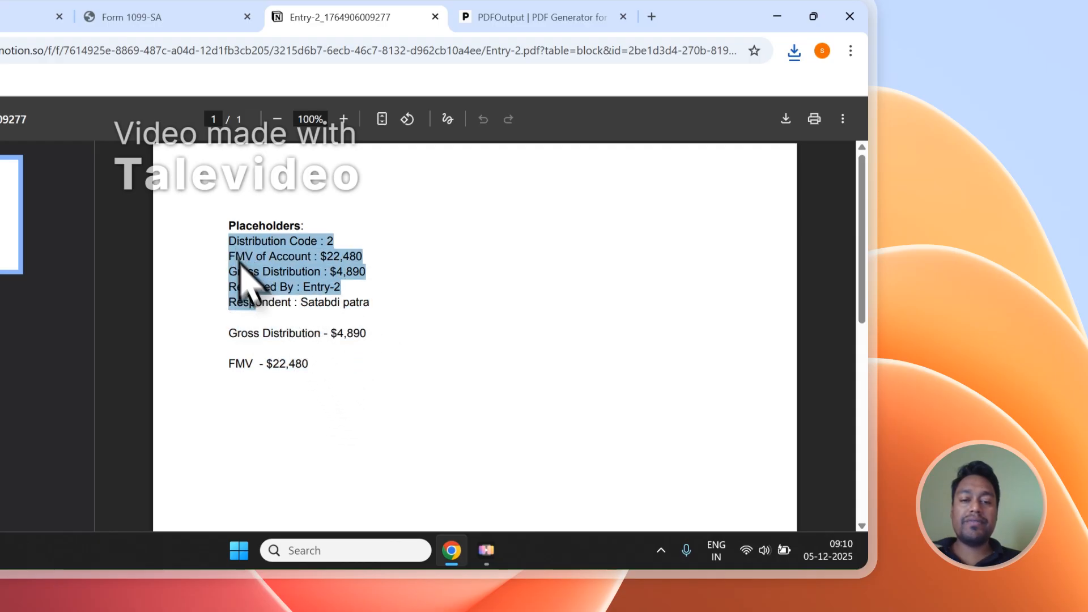
Step: Open Entry-1.pdf from the Notion responses table and compare its filled-in placeholders with those in Entry-2.pdf
click(170, 17)
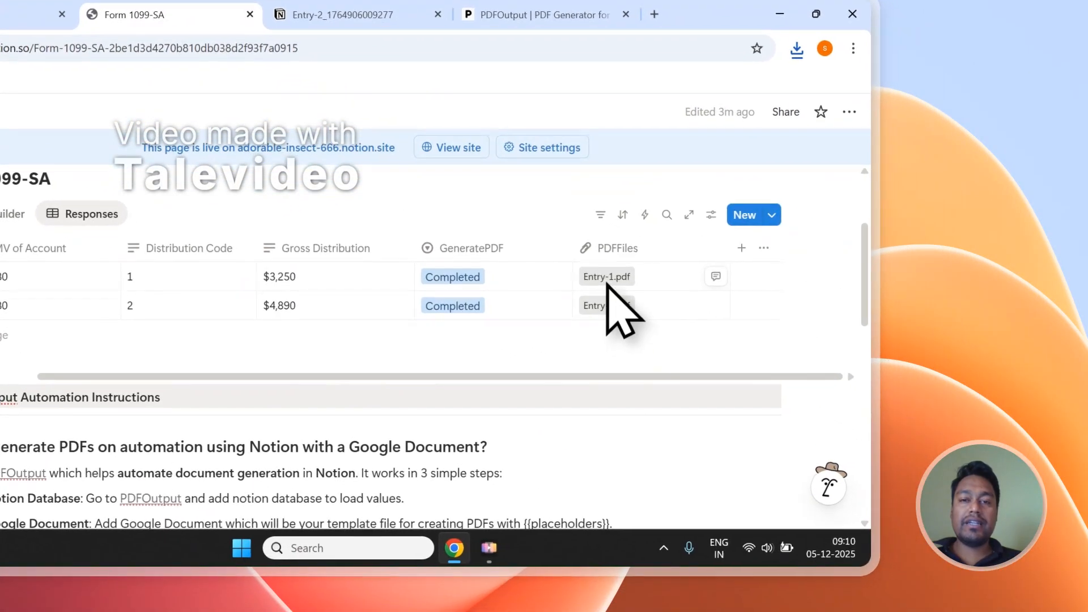
click(607, 282)
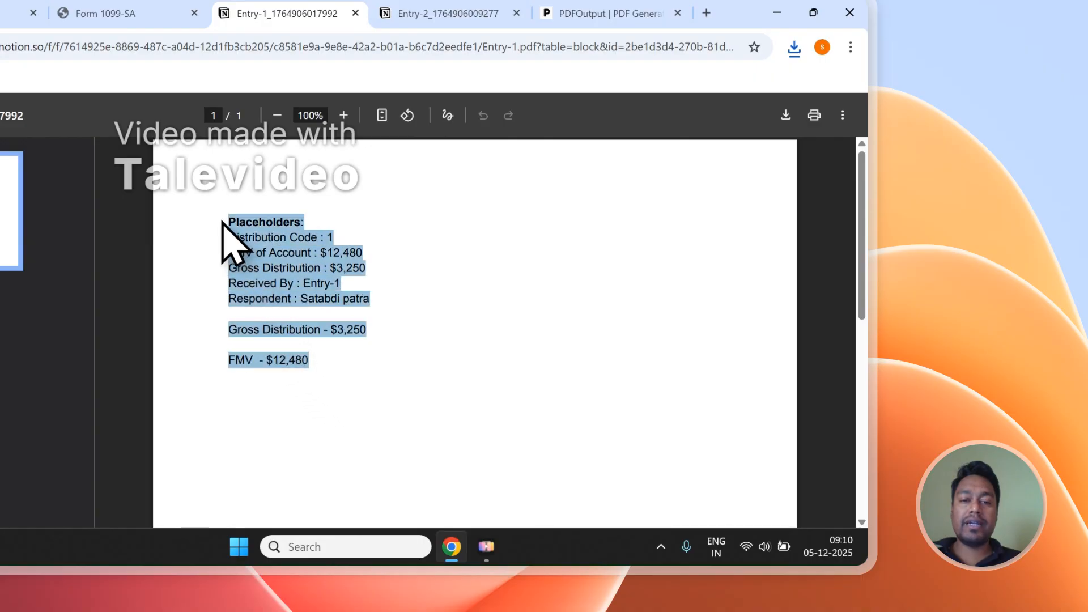
click(250, 246)
click(409, 10)
click(320, 245)
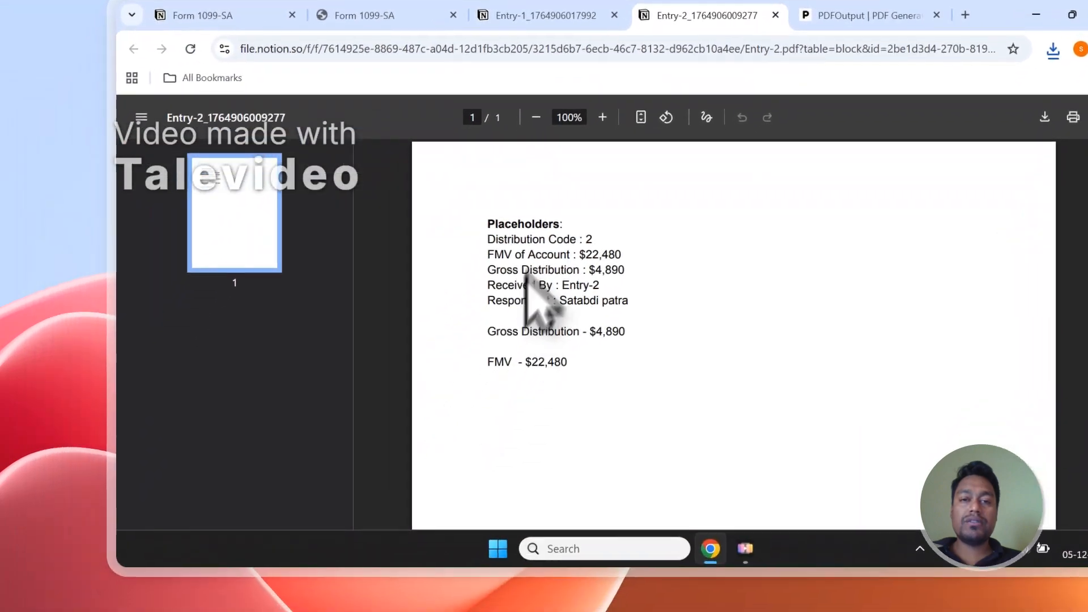
click(510, 104)
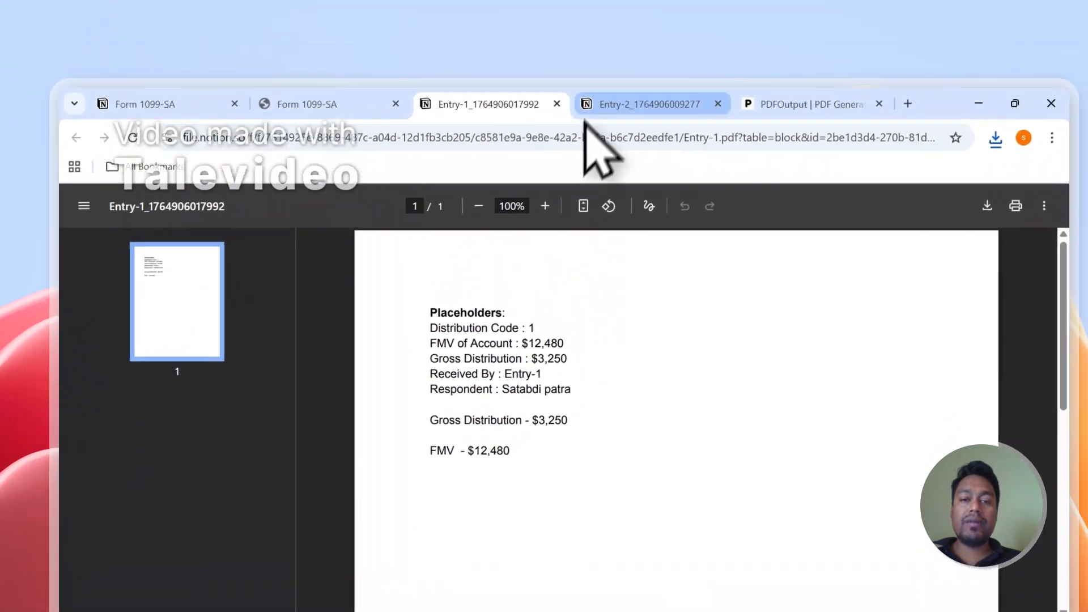
click(589, 109)
click(511, 104)
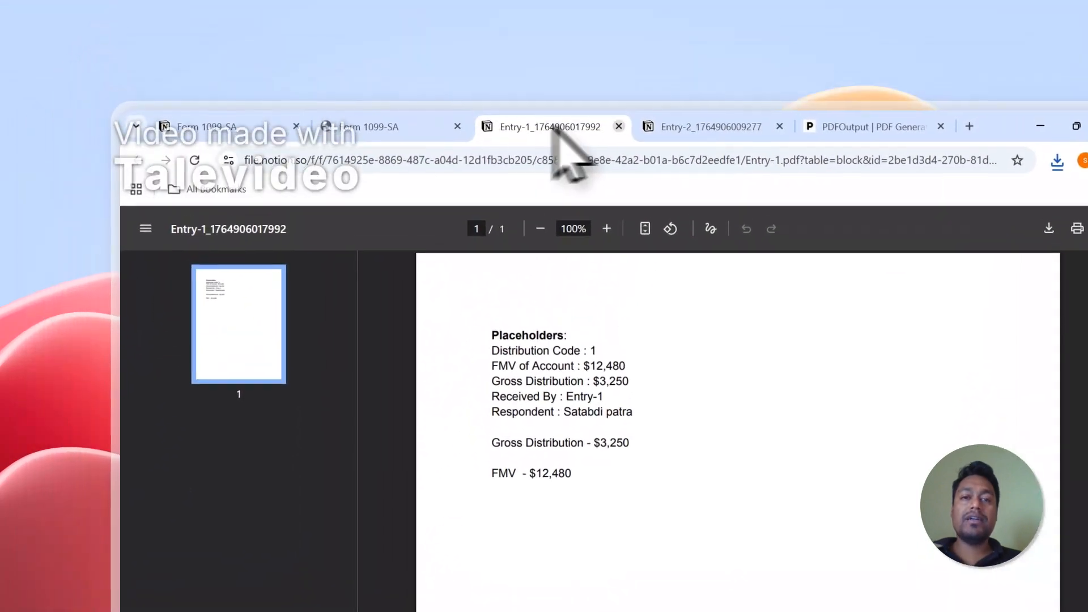
Step: Close both generated PDFs and set up the Notion automation from the mapping section in PDFOutput
click(623, 139)
click(623, 139)
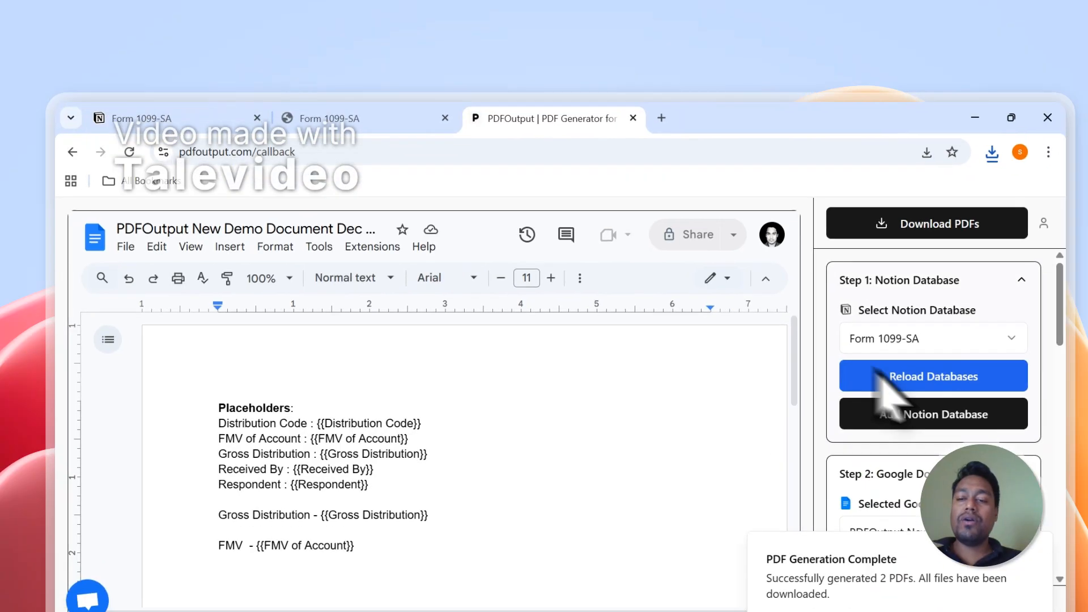
scroll(952, 420, down, 4)
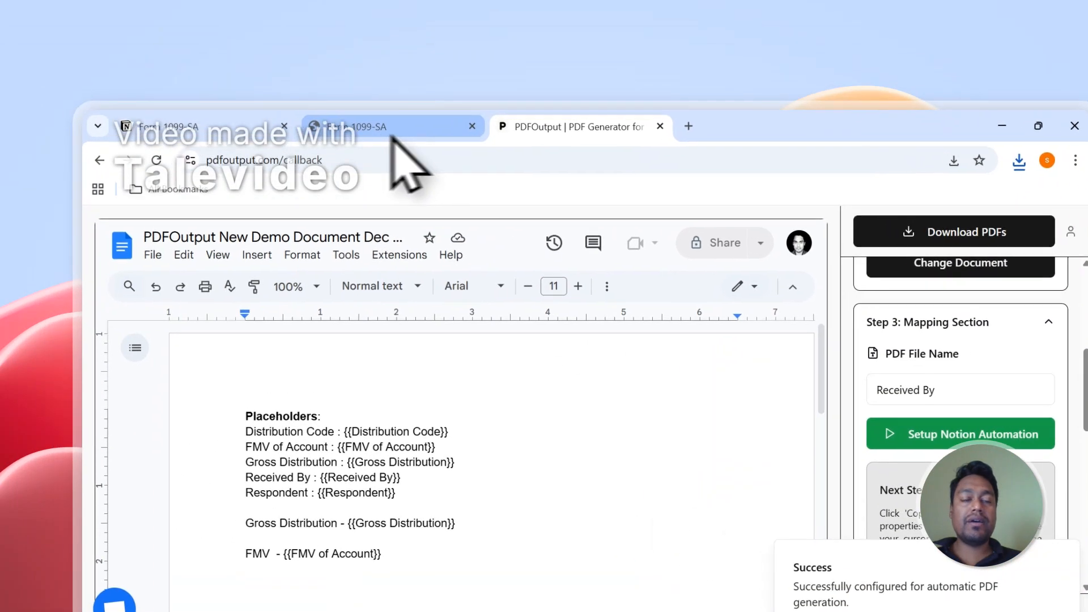
Step: View the public Form 1099-SA page in Notion and add a new blank entry to the form's responses table
click(131, 58)
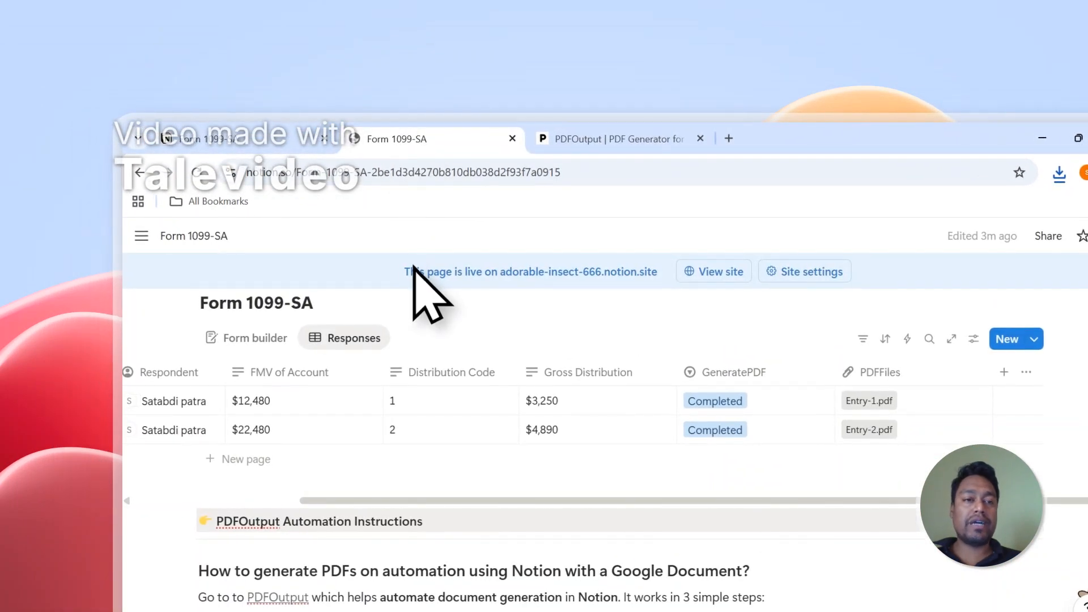
click(267, 142)
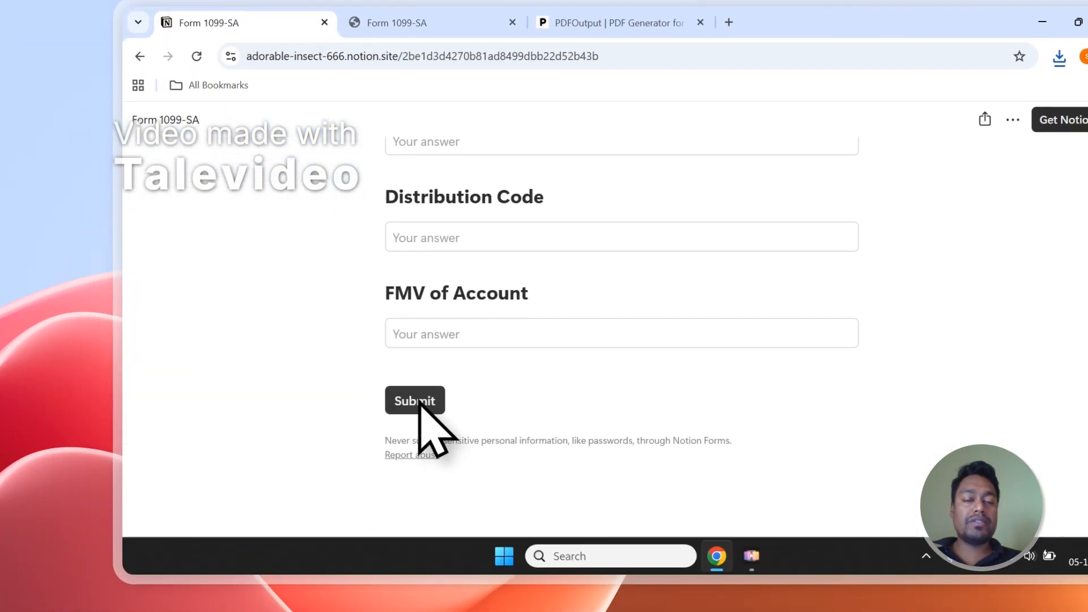
click(397, 23)
click(243, 375)
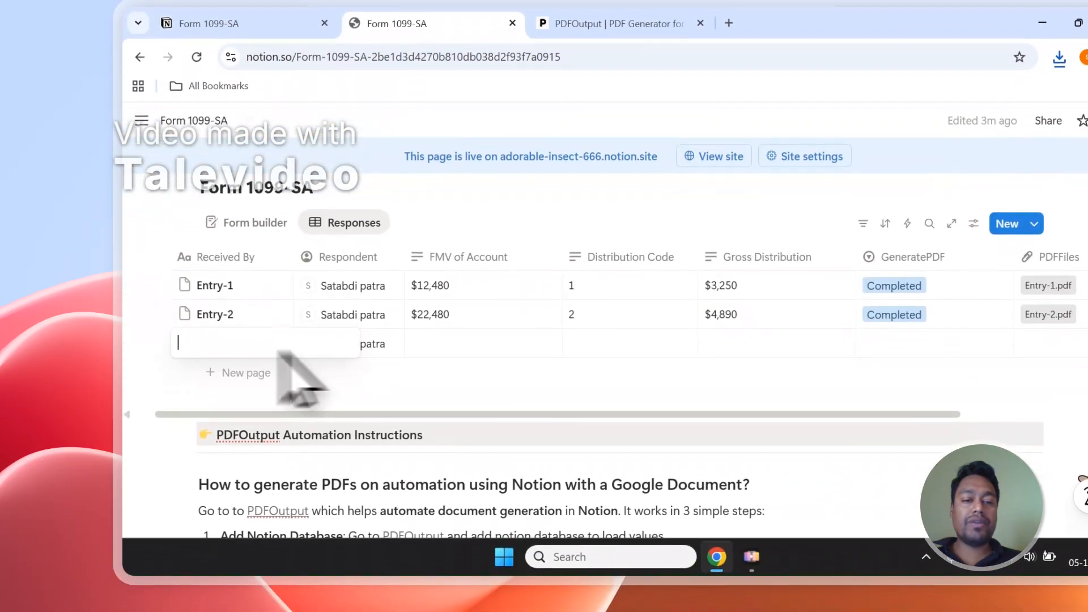
scroll(567, 431, right, 3)
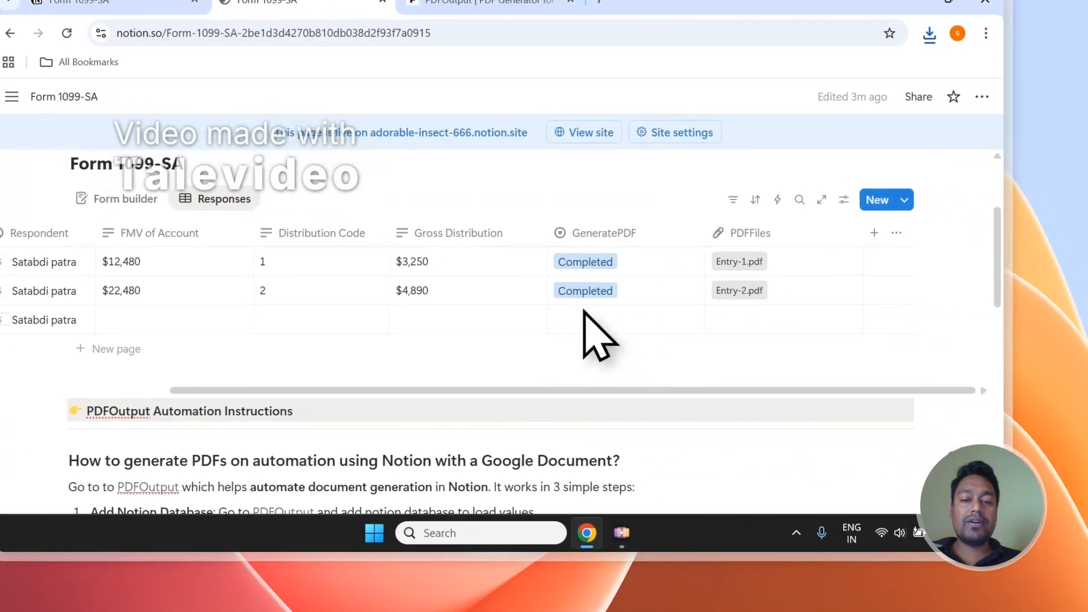
Step: Set GeneratePDF of the blank third entry to Ready to Generate in Notion and check the automation setup in PDFOutput
click(715, 330)
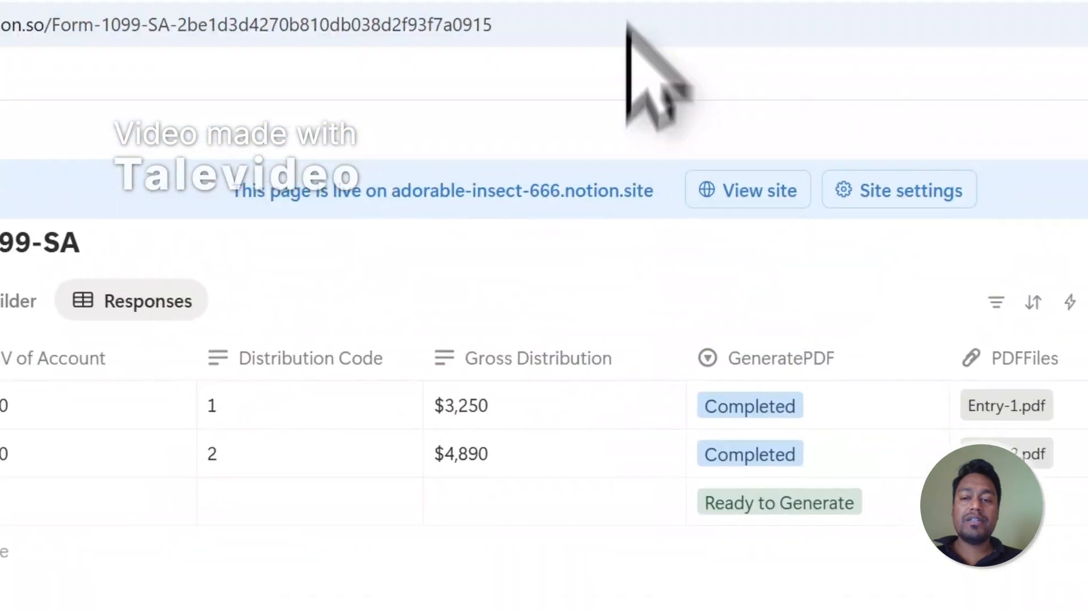
click(510, 124)
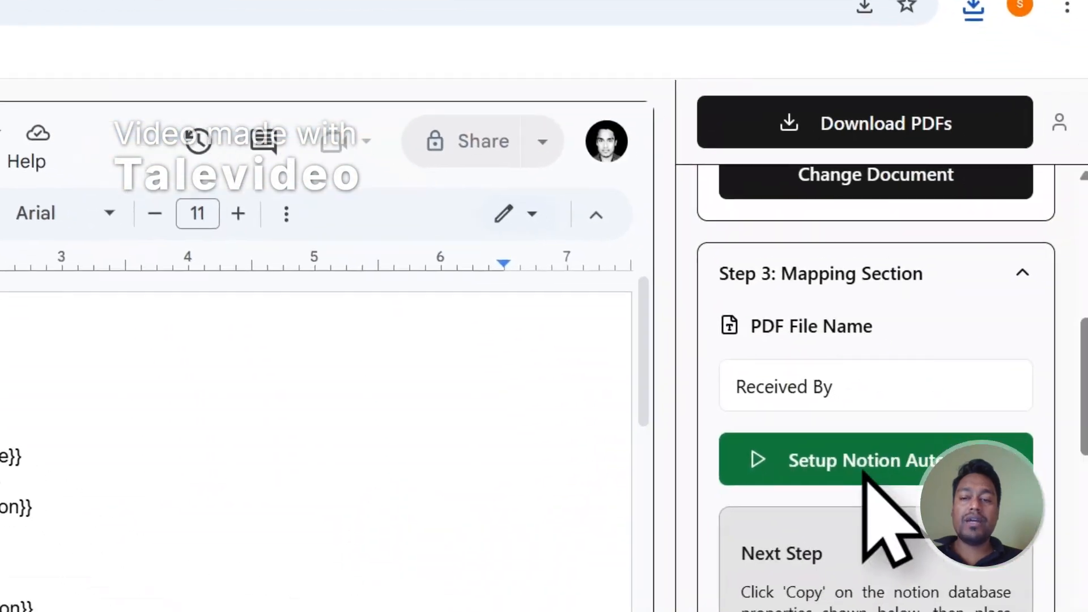
click(164, 114)
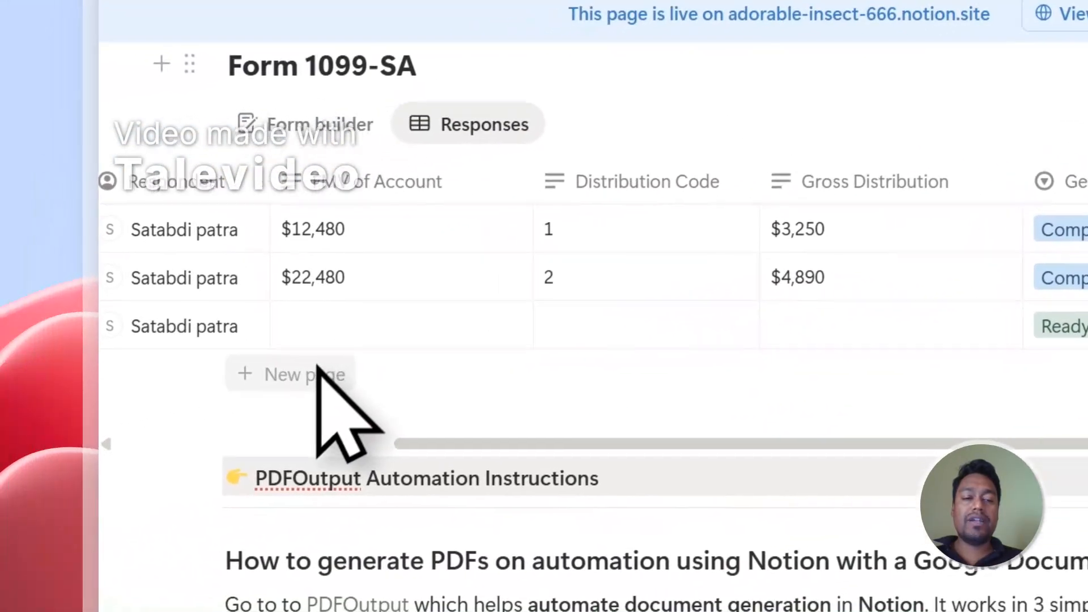
Step: Add another blank entry to the Form 1099-SA responses table and set its GeneratePDF to Ready to Generate
click(319, 371)
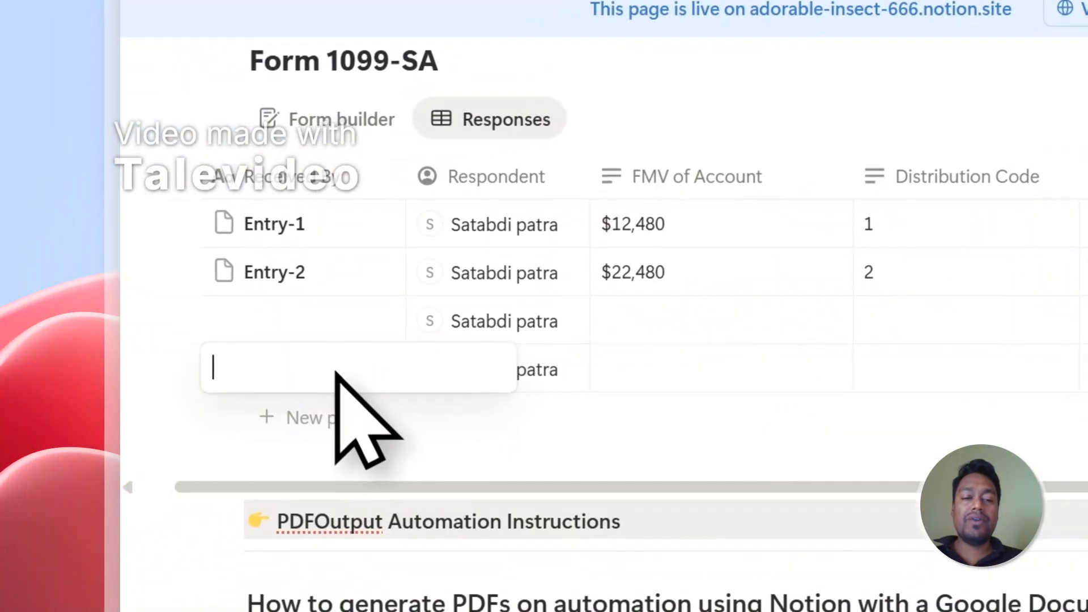
click(865, 311)
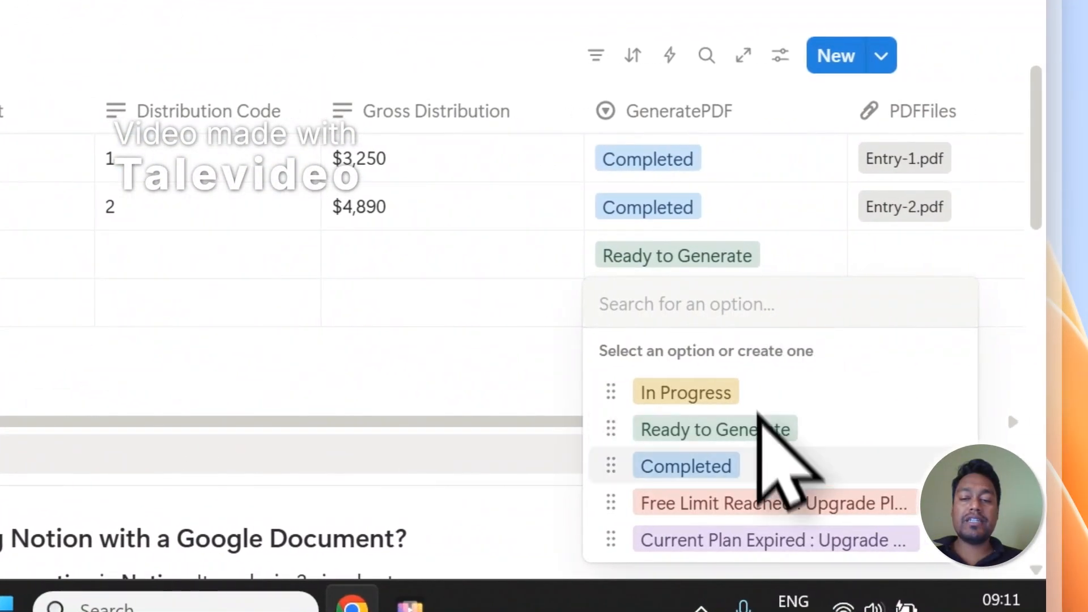
click(761, 429)
scroll(723, 437, right, 5)
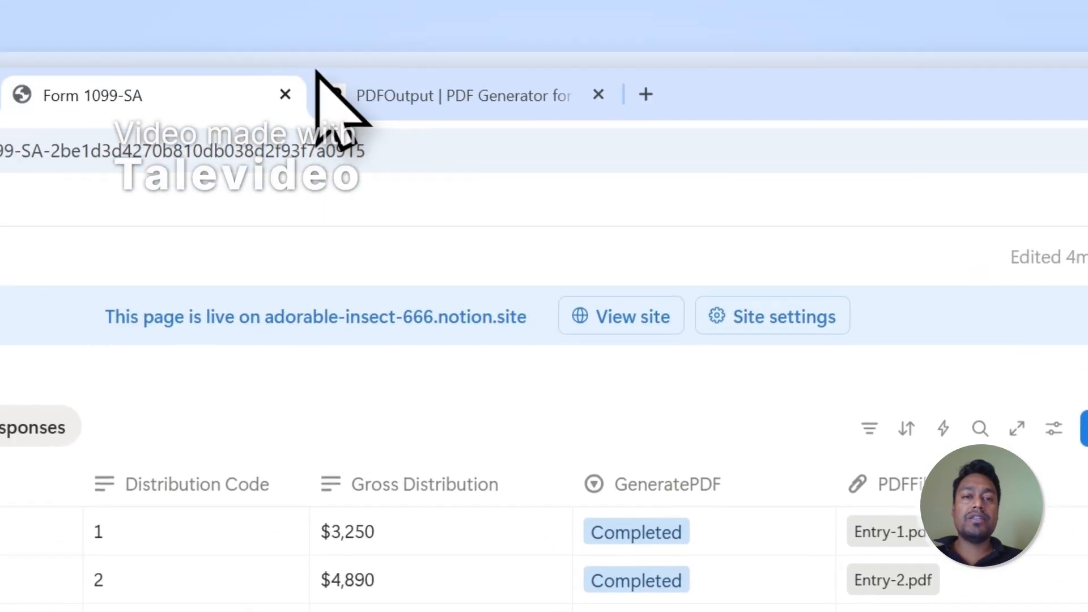
Step: Review the placeholder document and mapping section in PDFOutput, comparing them with the Notion responses table
click(397, 98)
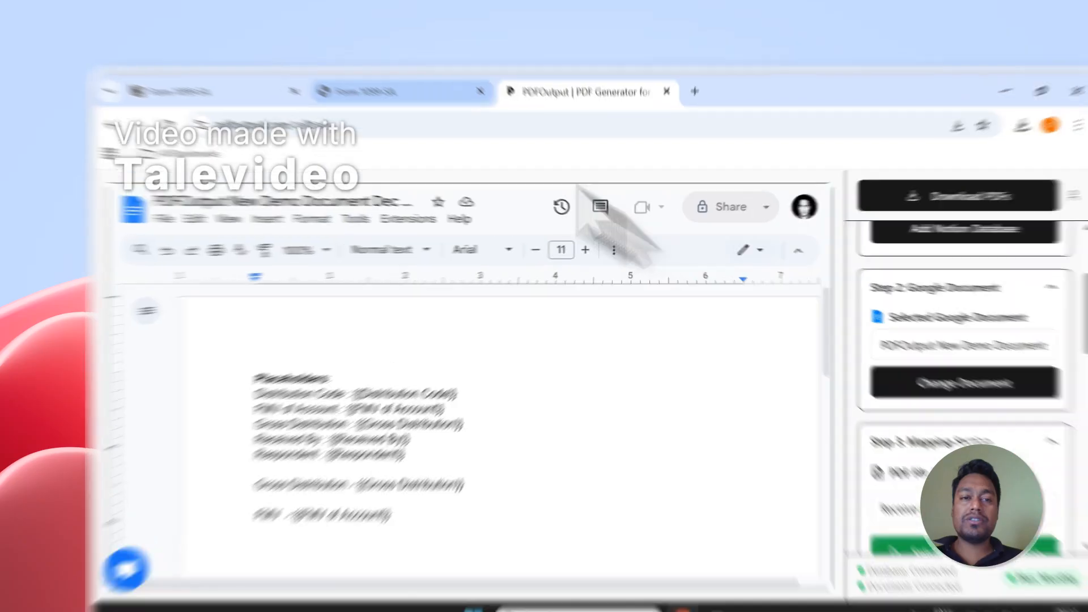
click(379, 83)
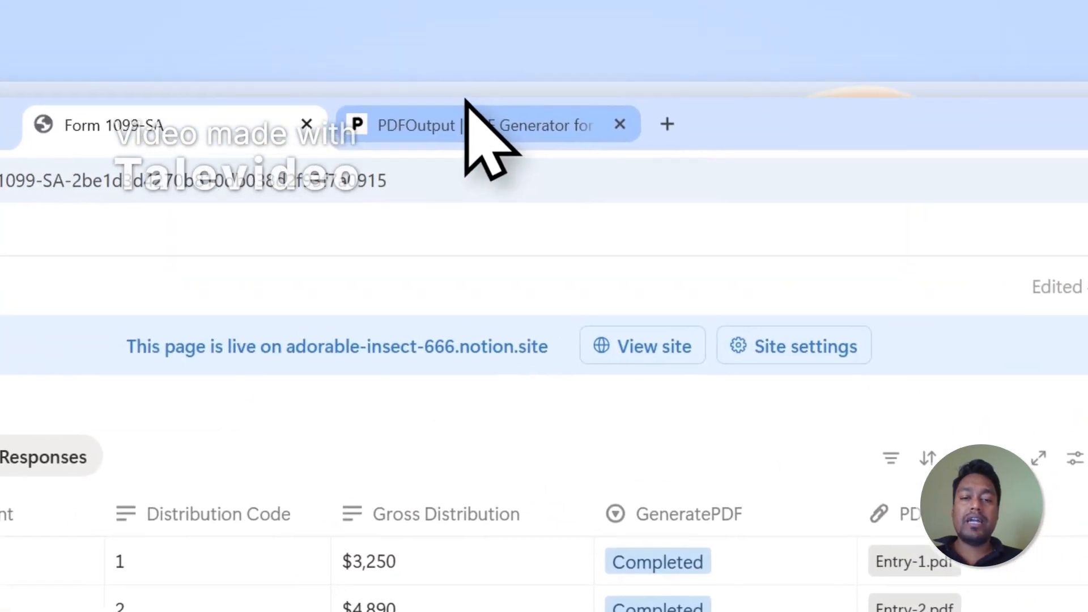
click(474, 134)
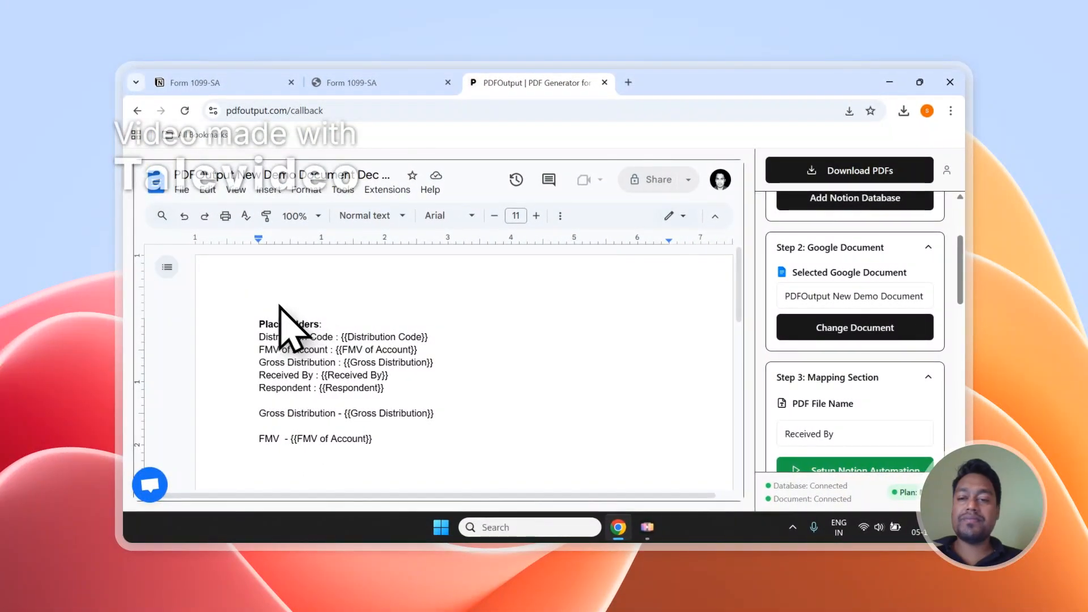
scroll(536, 345, down, 3)
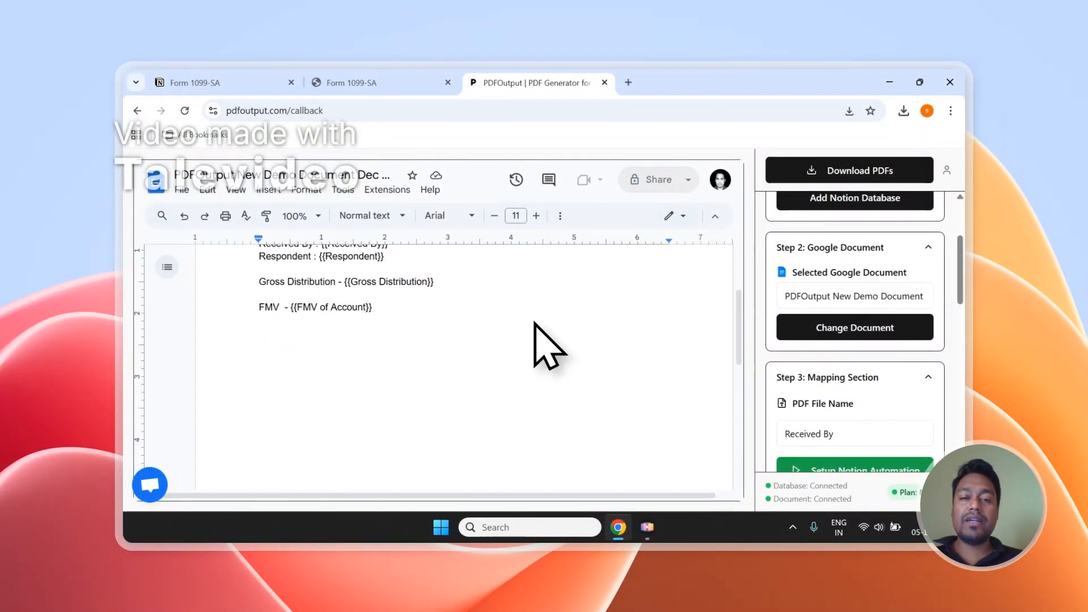
scroll(535, 340, up, 3)
scroll(919, 369, down, 1)
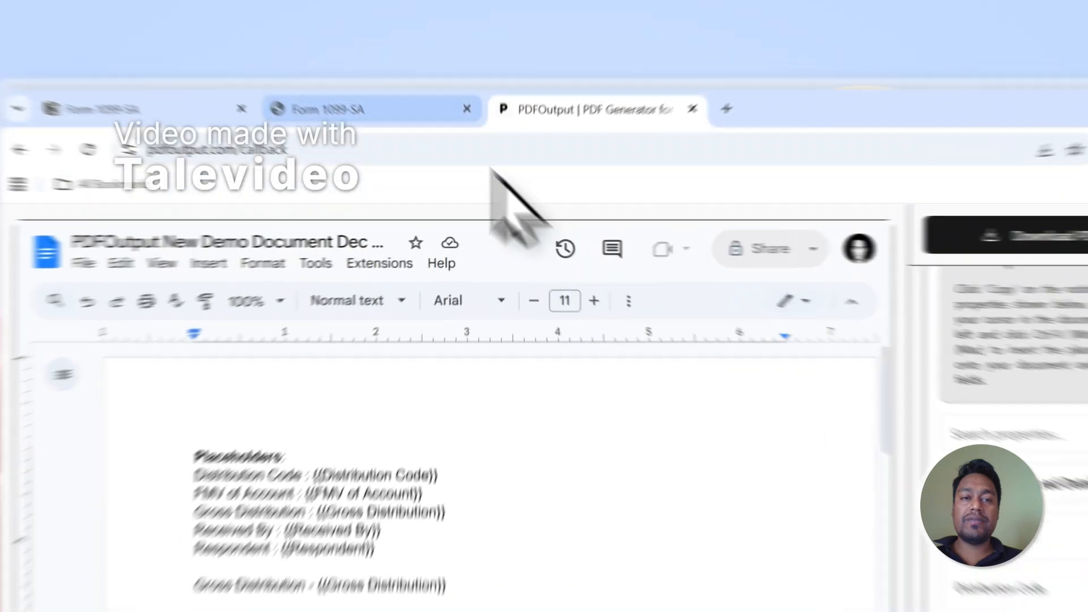
click(400, 84)
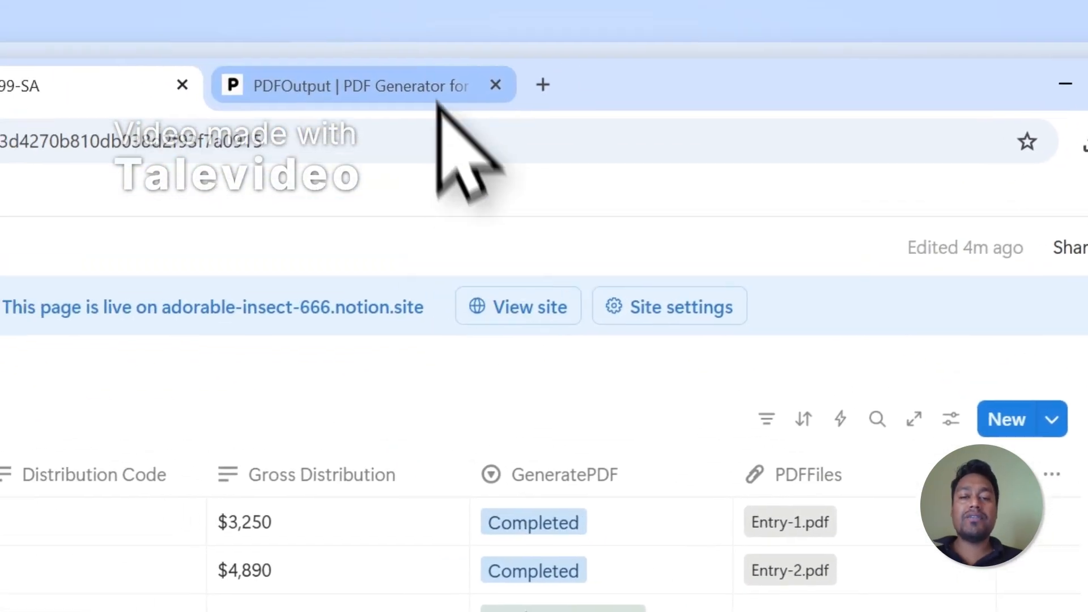
click(314, 7)
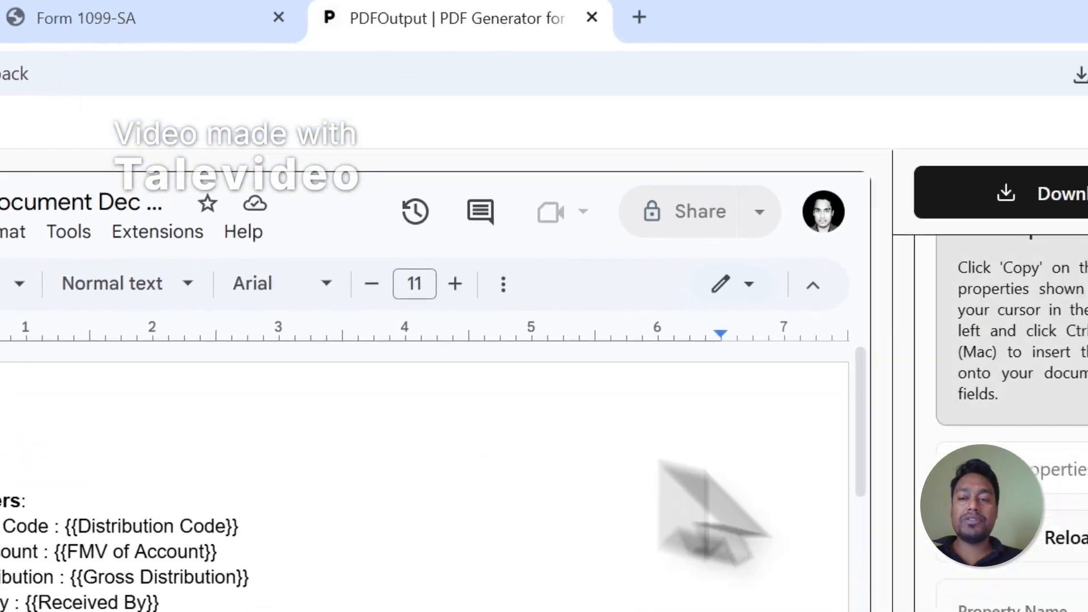
scroll(902, 316, down, 6)
scroll(862, 312, up, 9)
scroll(856, 340, up, 5)
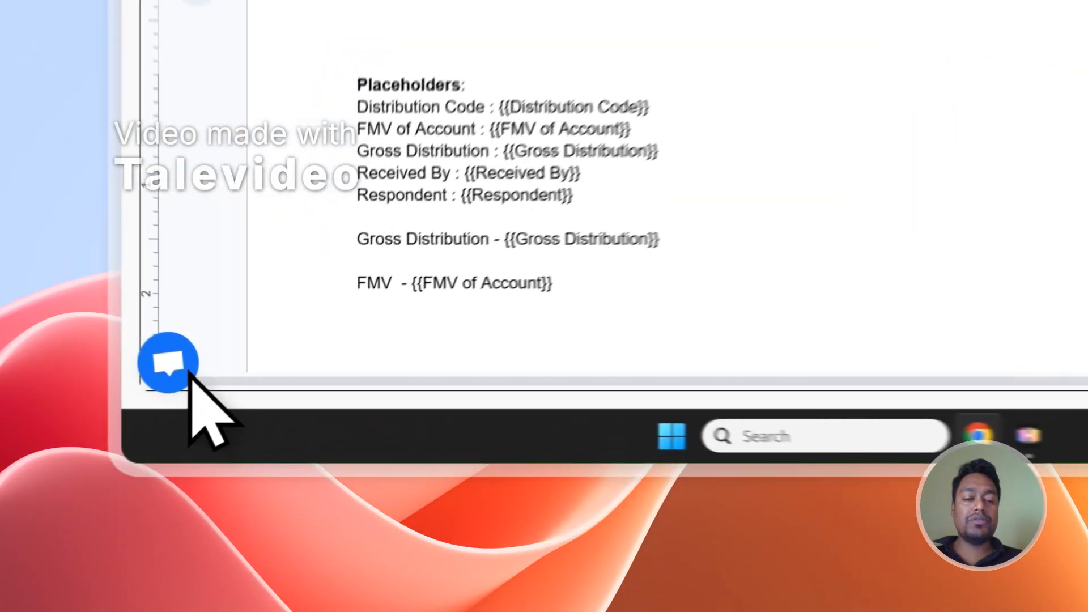
Step: View the support chat in PDFOutput and close it again
click(153, 486)
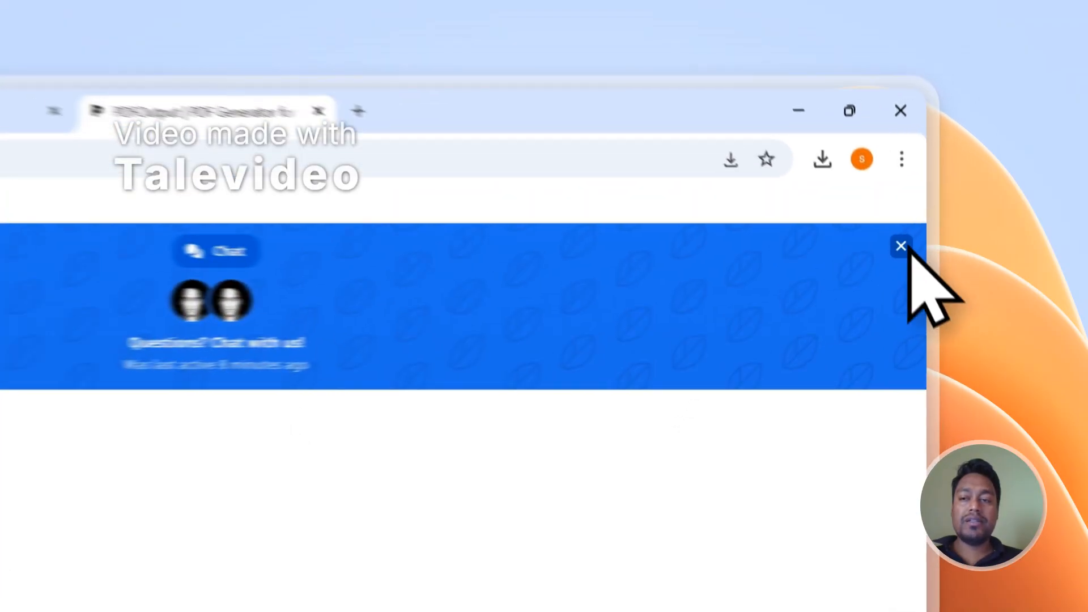
click(951, 162)
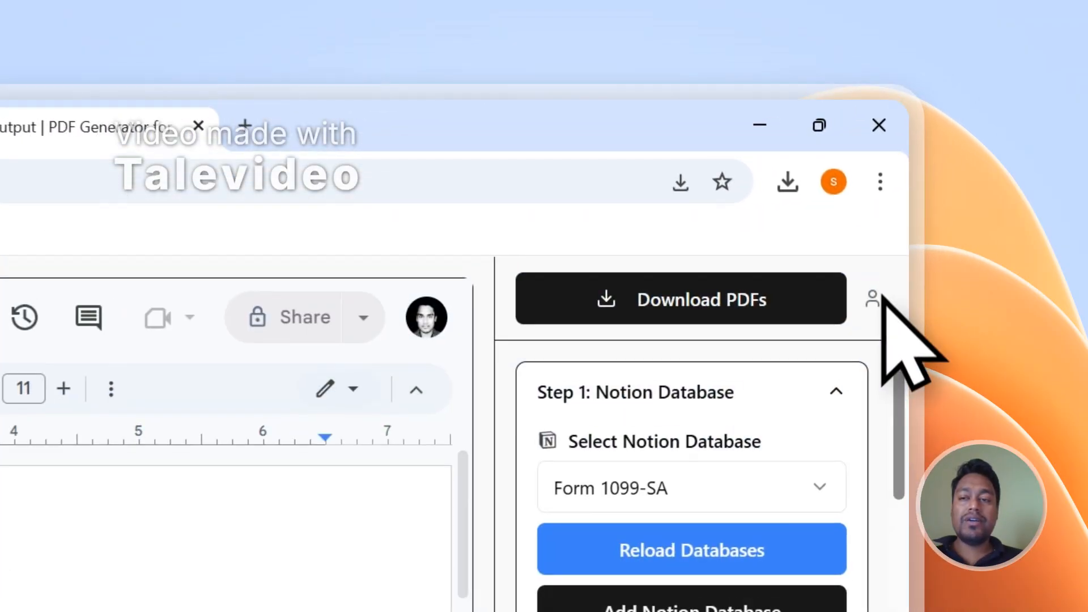
Step: Go to the PDFOutput home page and open its Contact page to view the Send Message form
click(947, 170)
click(701, 533)
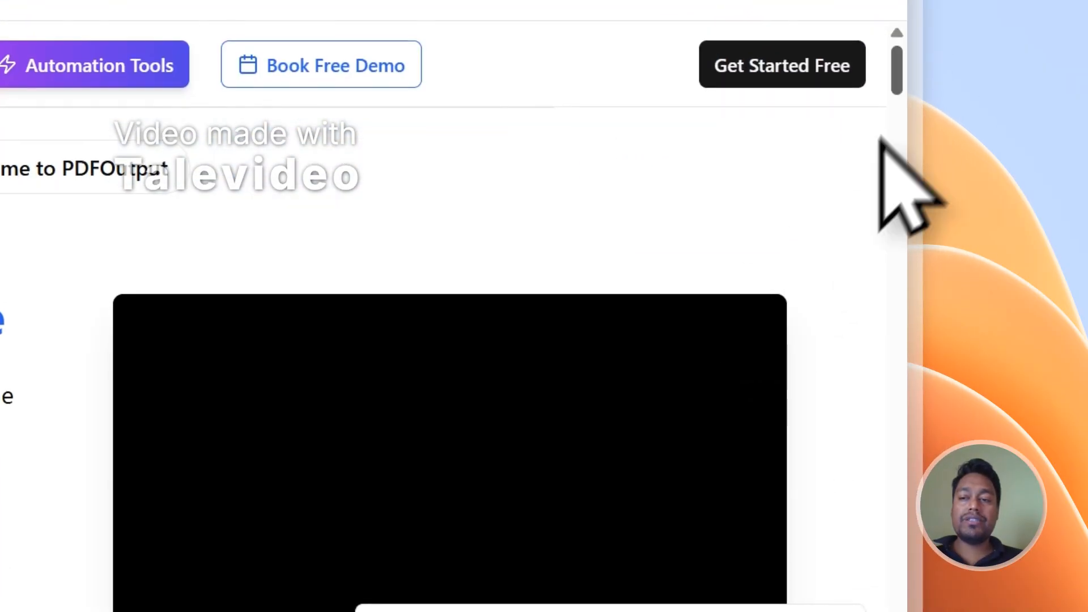
drag(898, 82, 912, 494)
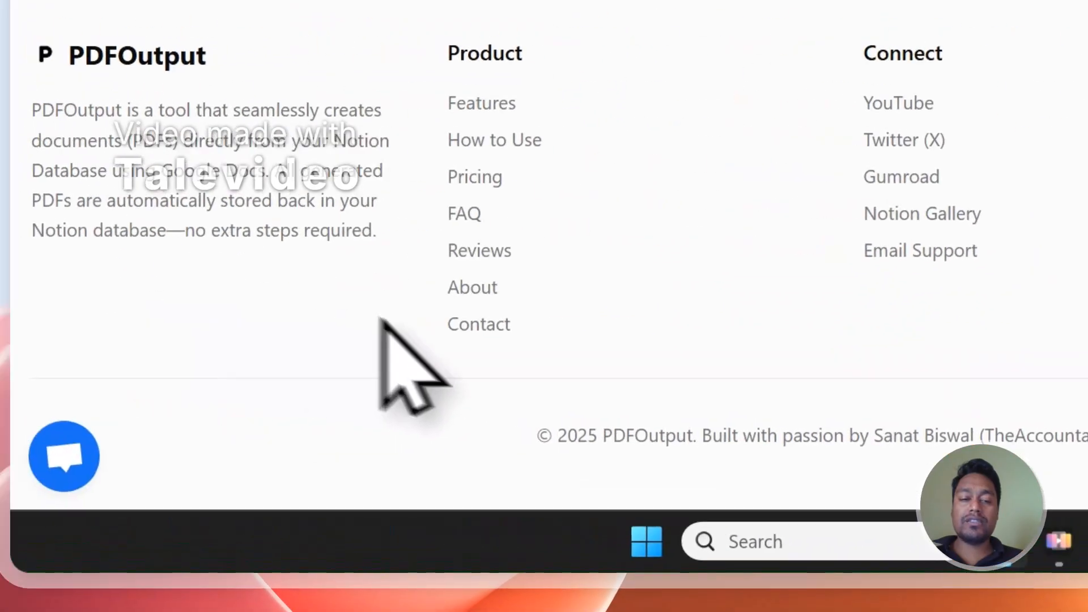
click(560, 335)
scroll(867, 198, down, 3)
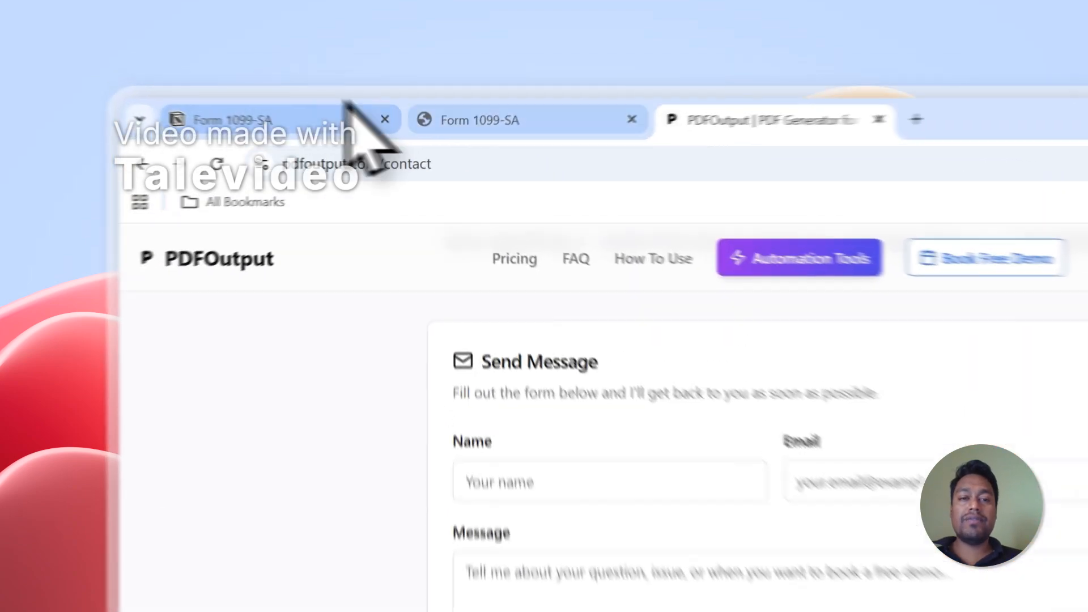
Step: Return to the Notion responses table and check the GeneratePDF status and PDFFiles of the blank entries
click(363, 83)
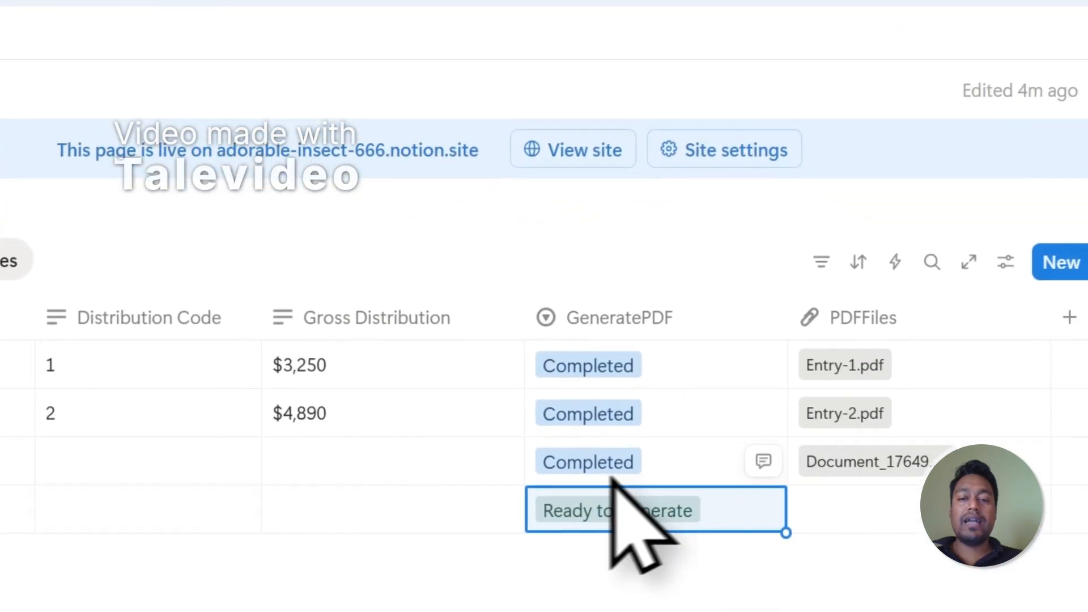